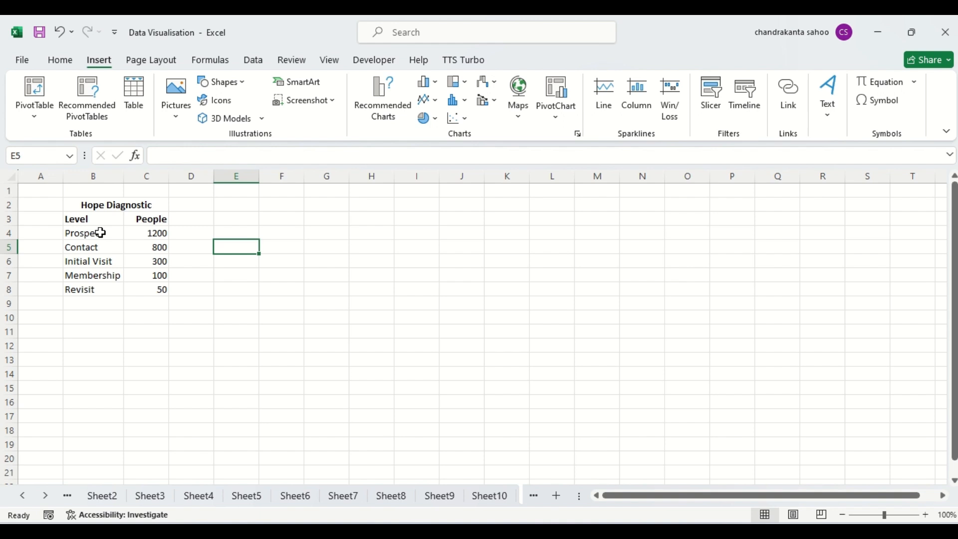
Step: Review the Hope Diagnostic table row by row, comparing the People value of each Level from Prospect to Revisit
{"action": "left_click", "coordinate": [89, 234]}
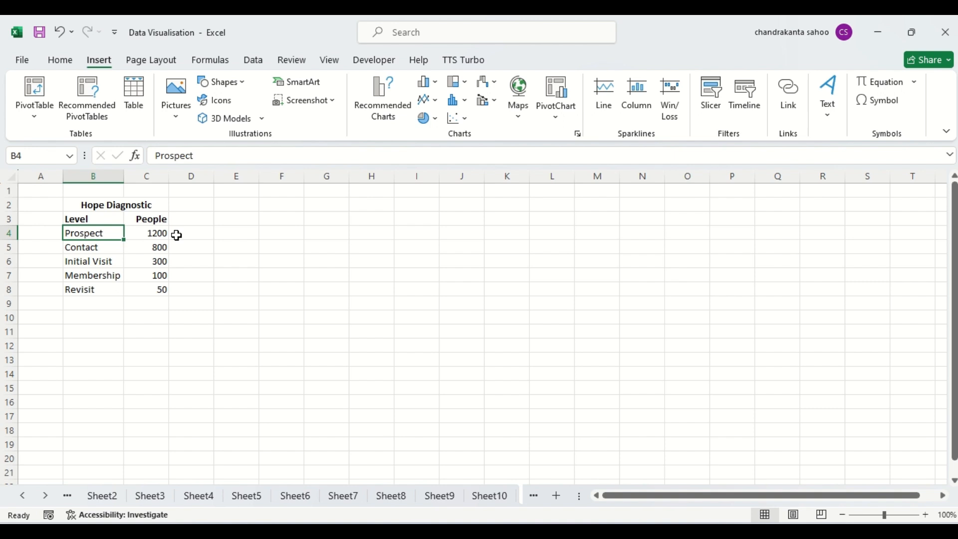
{"action": "left_click", "coordinate": [145, 235]}
{"action": "left_click", "coordinate": [95, 233]}
{"action": "left_click", "coordinate": [160, 236]}
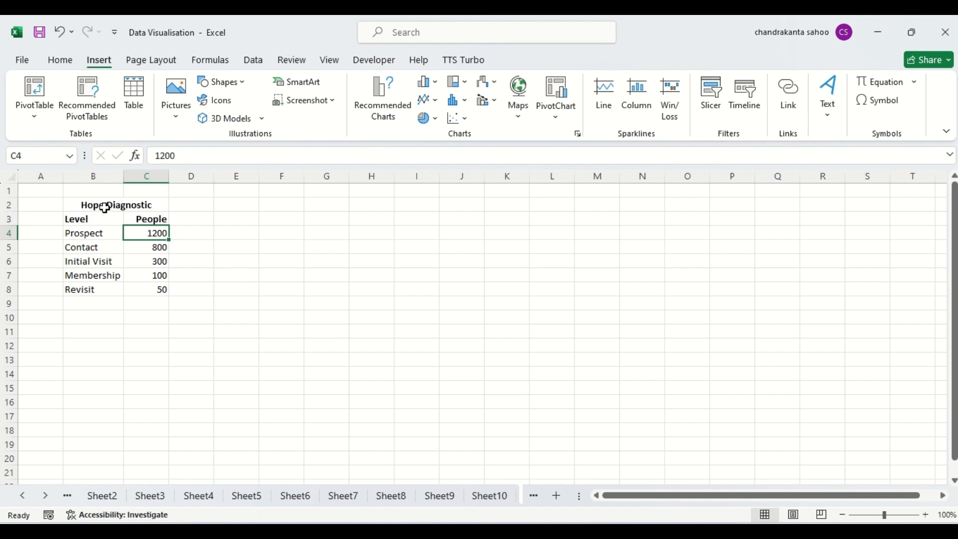
{"action": "left_click", "coordinate": [156, 248]}
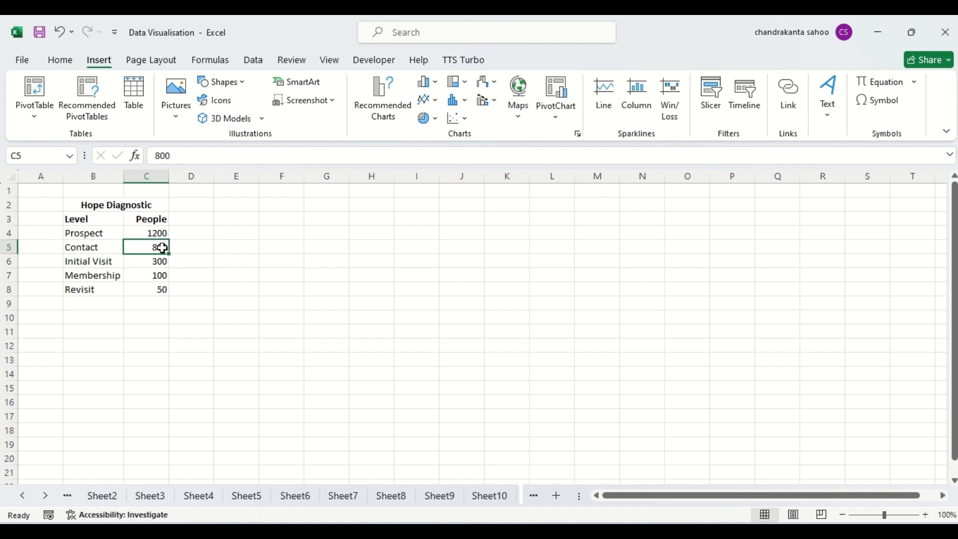
{"action": "left_click", "coordinate": [89, 266]}
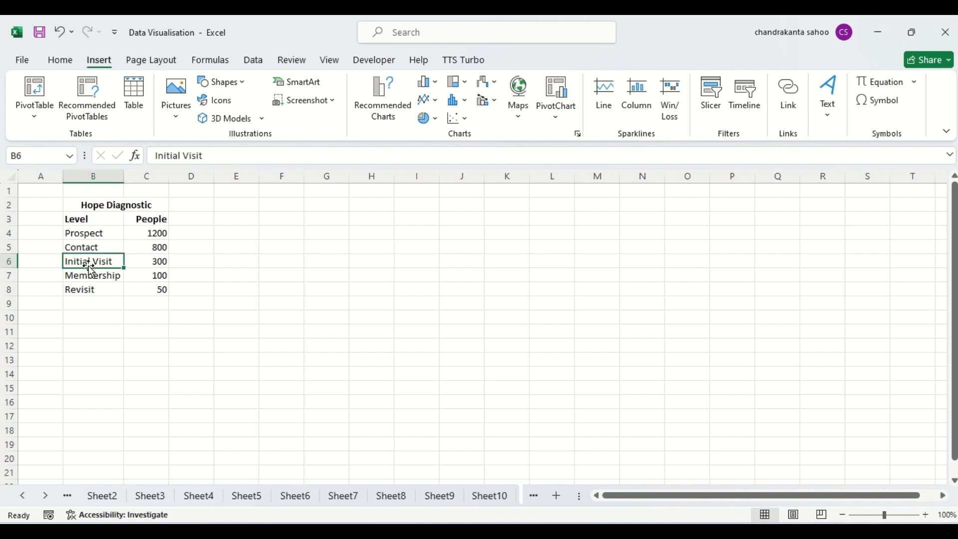
{"action": "key", "text": "Right"}
{"action": "left_click", "coordinate": [148, 248]}
{"action": "left_click", "coordinate": [154, 266]}
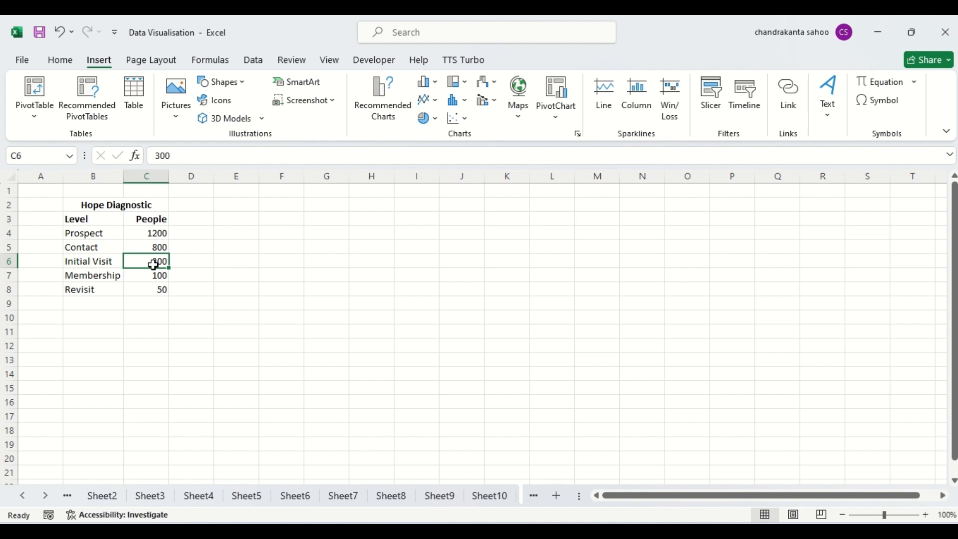
{"action": "left_click", "coordinate": [88, 278]}
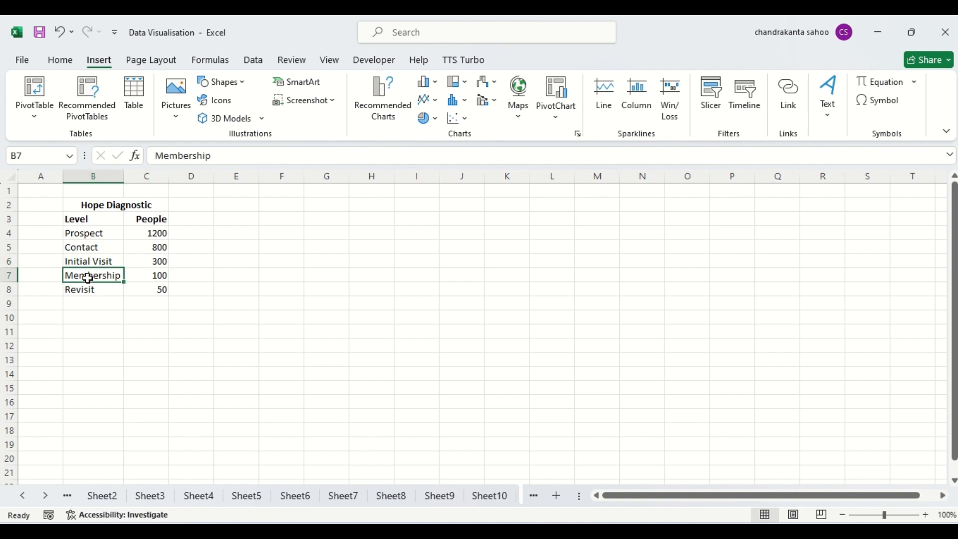
{"action": "left_click", "coordinate": [157, 276]}
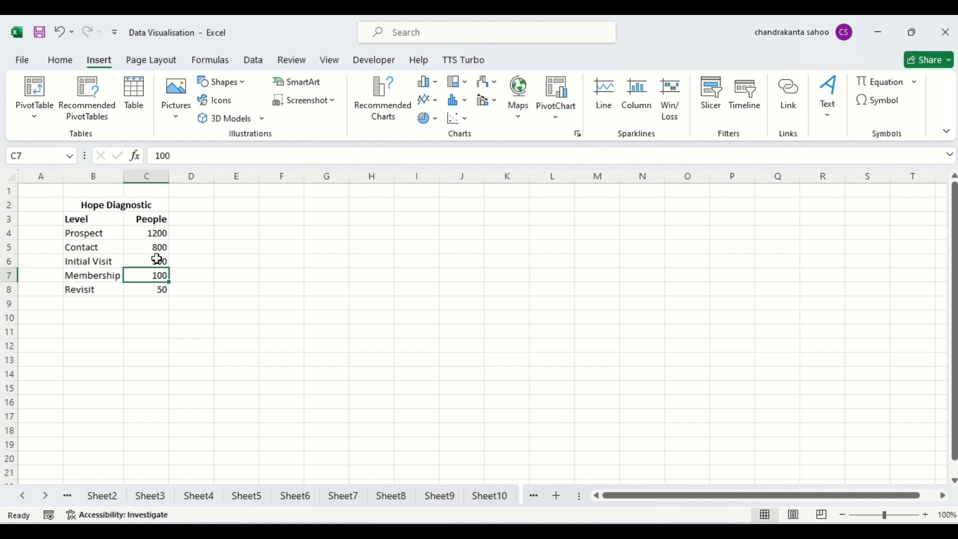
{"action": "left_click", "coordinate": [157, 260]}
{"action": "left_click", "coordinate": [156, 278]}
{"action": "left_click", "coordinate": [81, 290]}
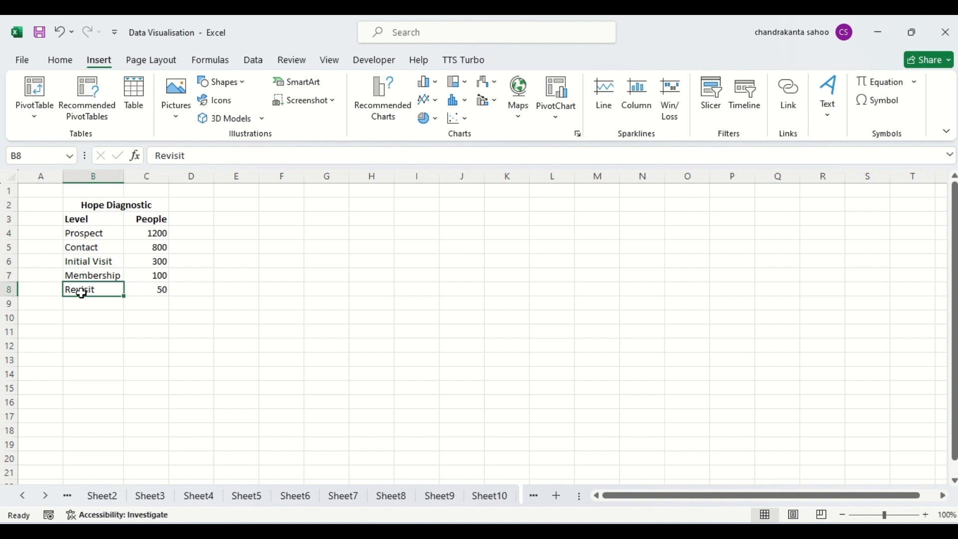
{"action": "left_click", "coordinate": [153, 290]}
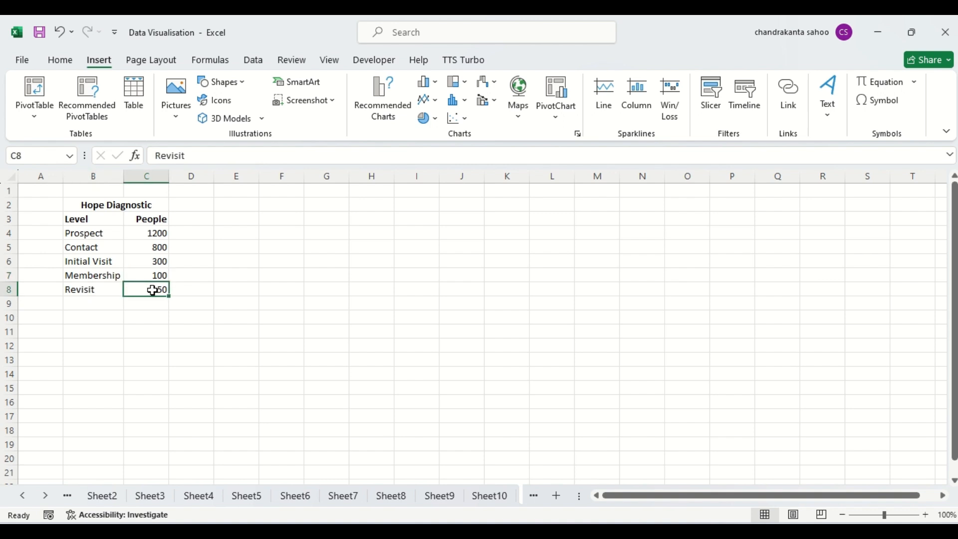
{"action": "left_click", "coordinate": [194, 286]}
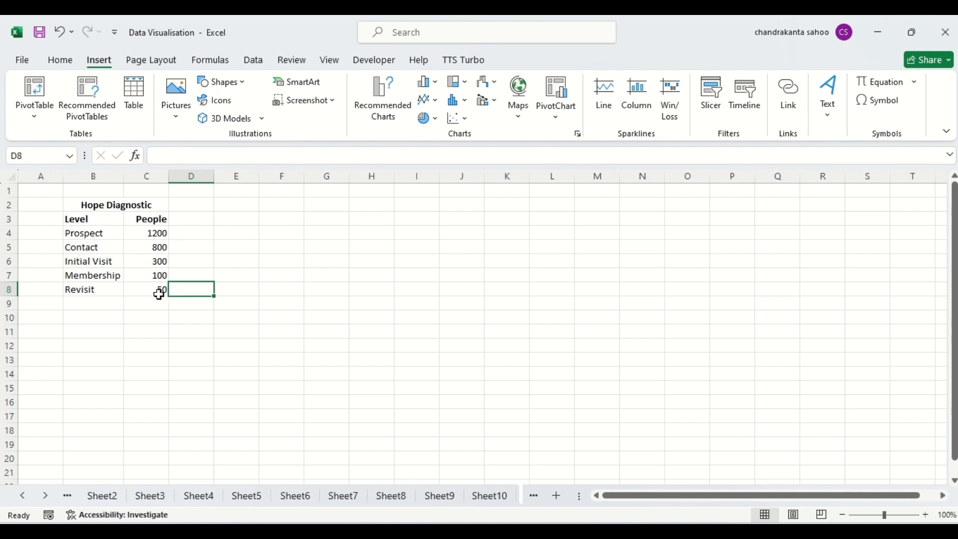
{"action": "left_click", "coordinate": [157, 233]}
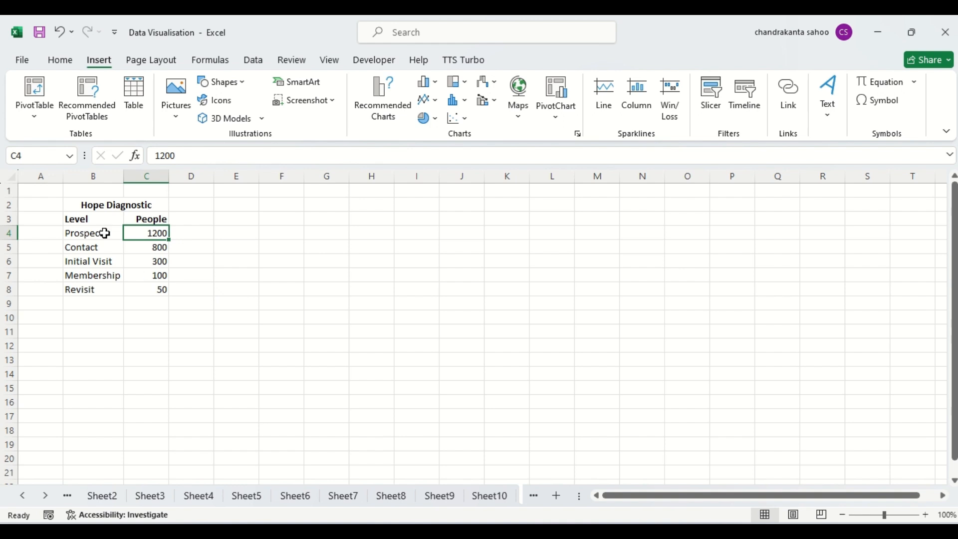
Step: Insert a Funnel chart from the Level and People data in B3:C8
{"action": "left_click", "coordinate": [77, 223]}
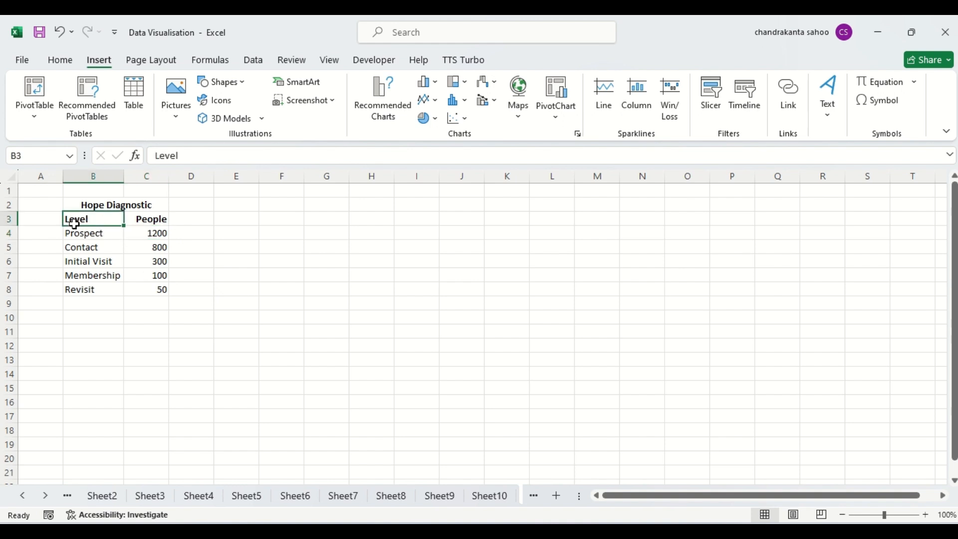
{"action": "key", "text": "shift+Right"}
{"action": "key", "text": "shift+Right"}
{"action": "key", "text": "shift+Left"}
{"action": "key", "text": "shift+Down"}
{"action": "key", "text": "shift+Down"}
{"action": "key", "text": "shift+Down"}
{"action": "key", "text": "shift+Down"}
{"action": "key", "text": "shift+Down"}
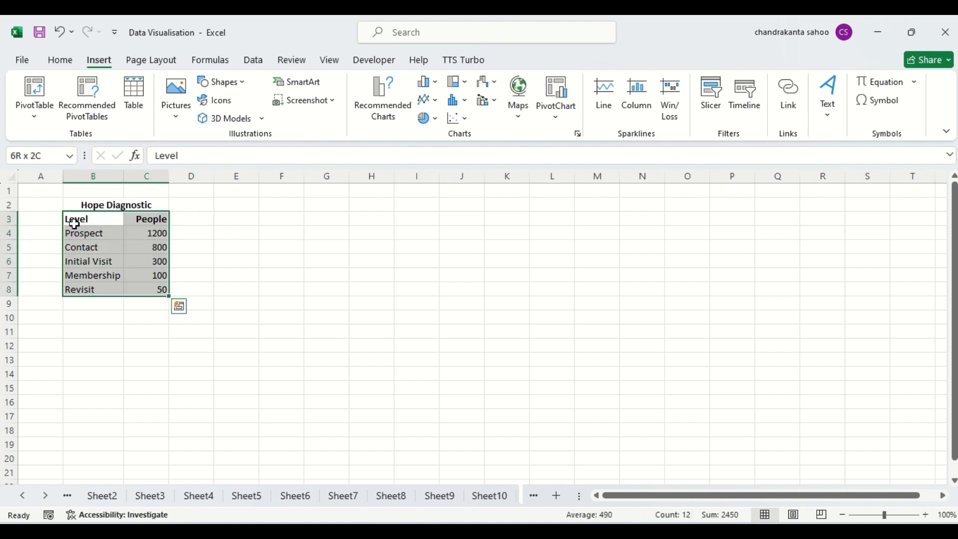
{"action": "left_click", "coordinate": [382, 106]}
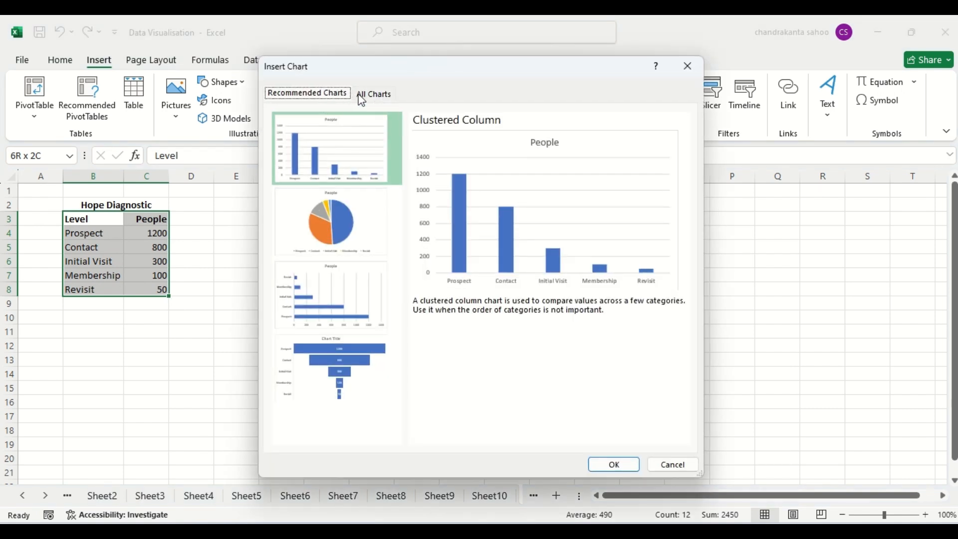
{"action": "left_click", "coordinate": [372, 95]}
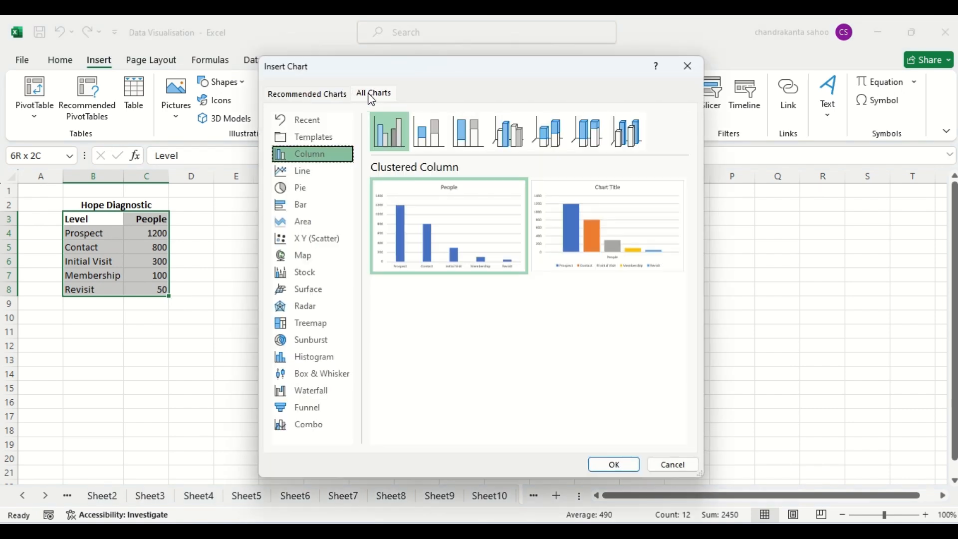
{"action": "left_click", "coordinate": [299, 406]}
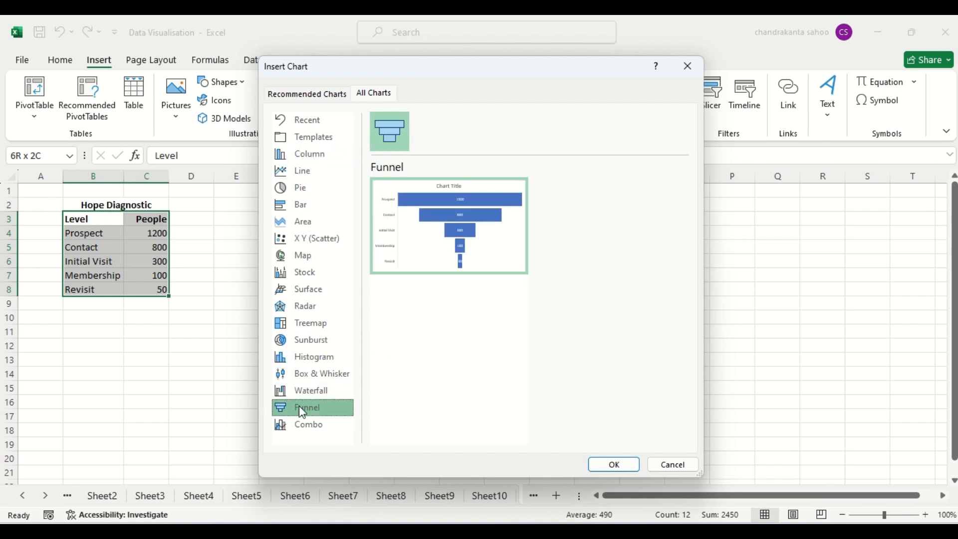
{"action": "left_click", "coordinate": [613, 465]}
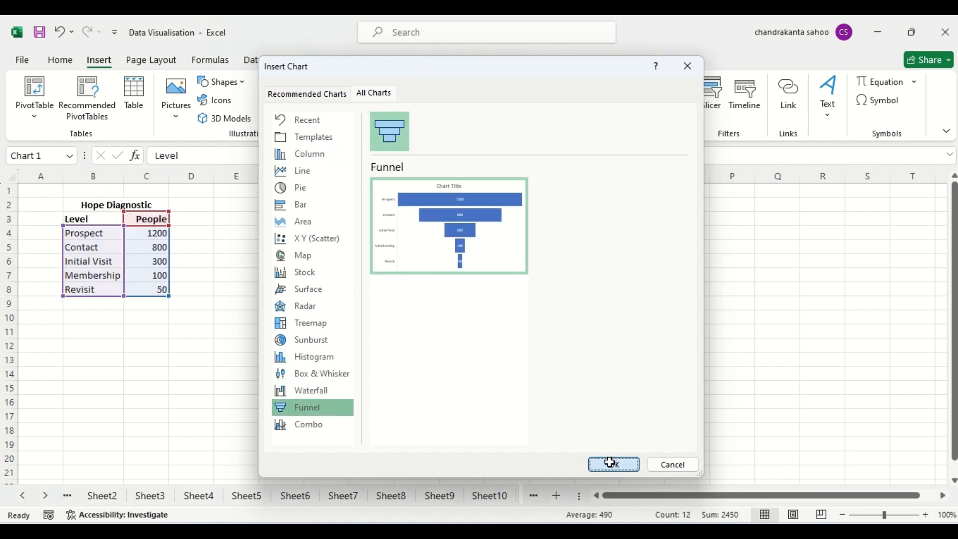
Step: Move the funnel chart to about columns M to S, starting at row 2, leaving the area beside the table free
{"action": "mouse_move", "coordinate": [538, 288]}
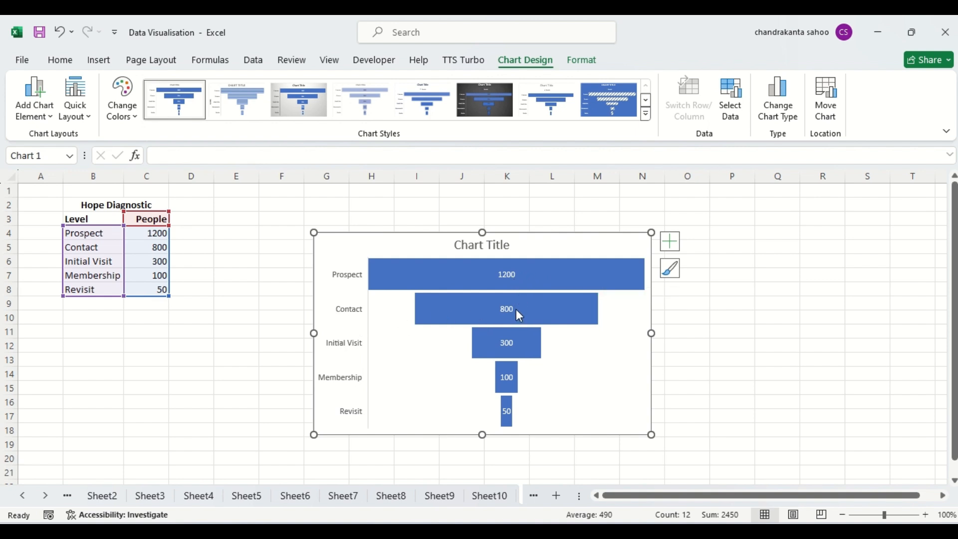
{"action": "mouse_move", "coordinate": [517, 310]}
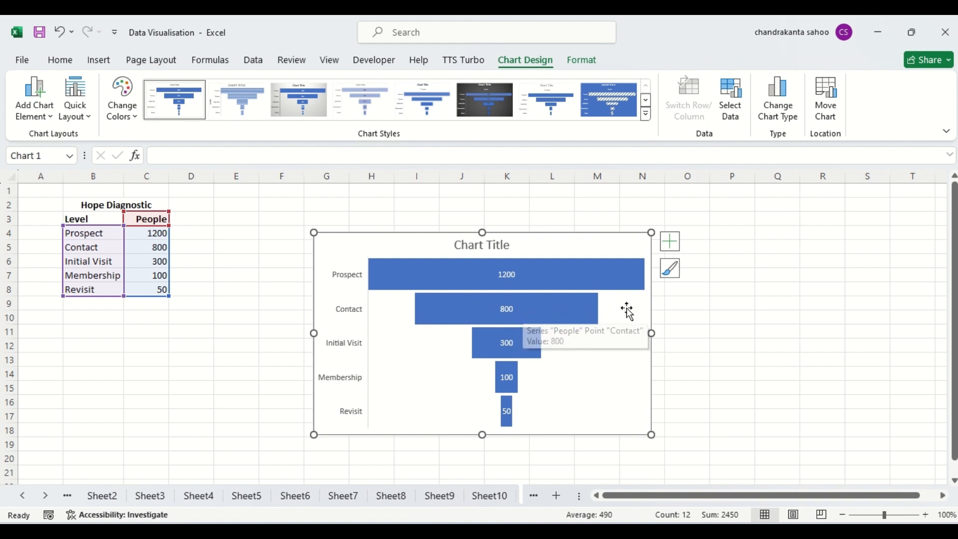
{"action": "left_click", "coordinate": [672, 310]}
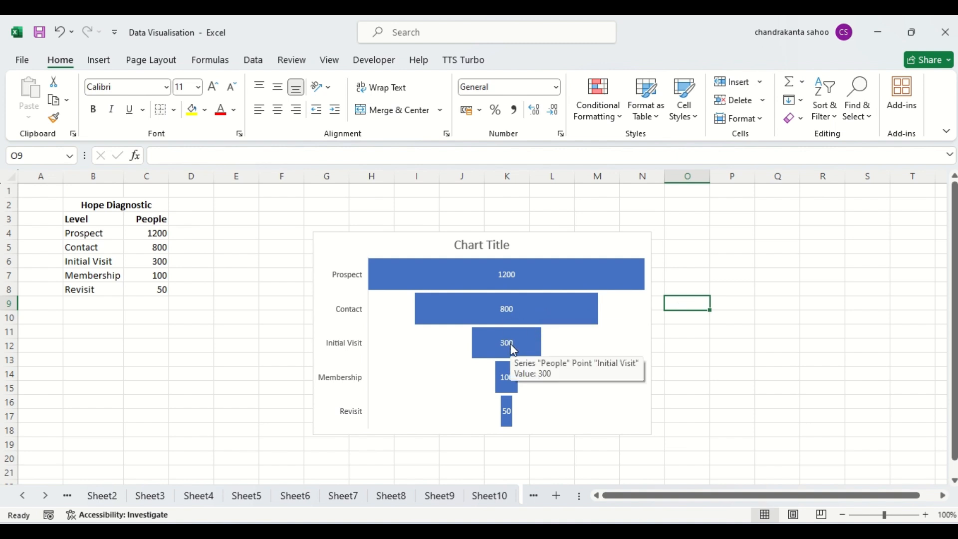
{"action": "mouse_move", "coordinate": [516, 340]}
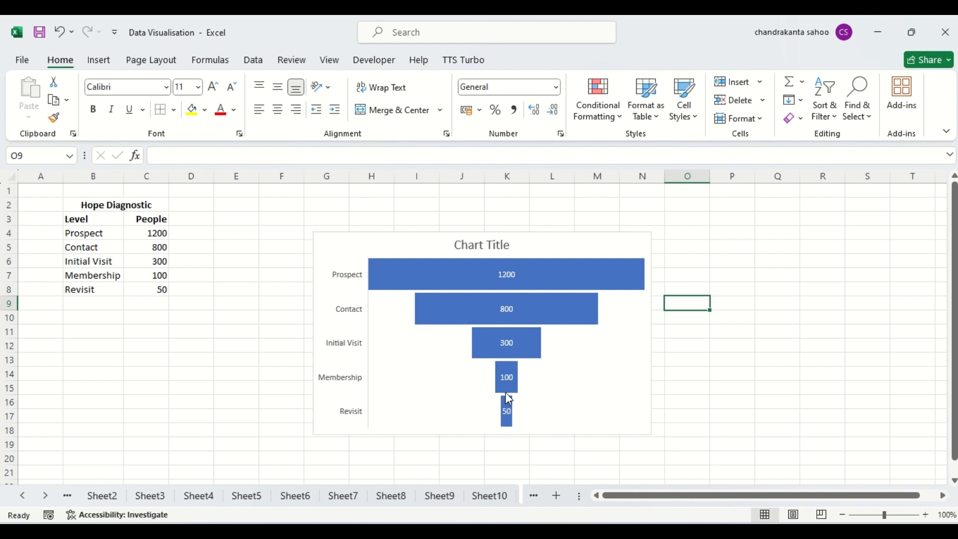
{"action": "mouse_move", "coordinate": [510, 414]}
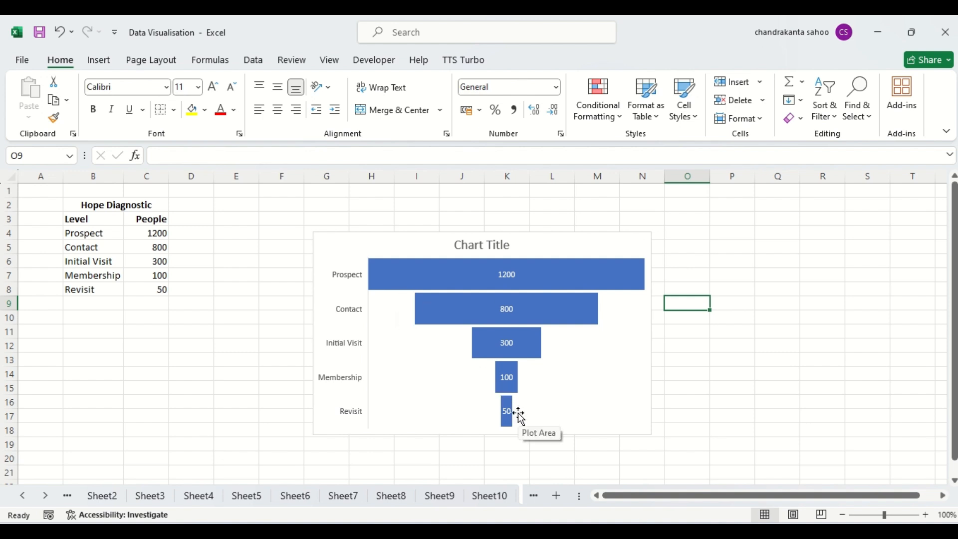
{"action": "left_click", "coordinate": [550, 245]}
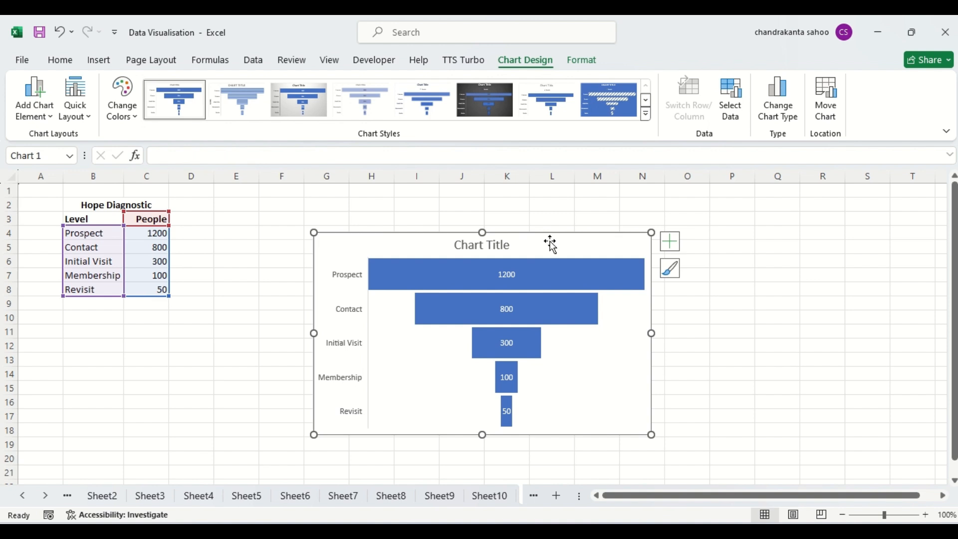
{"action": "left_click_drag", "start_coordinate": [550, 245], "coordinate": [806, 216]}
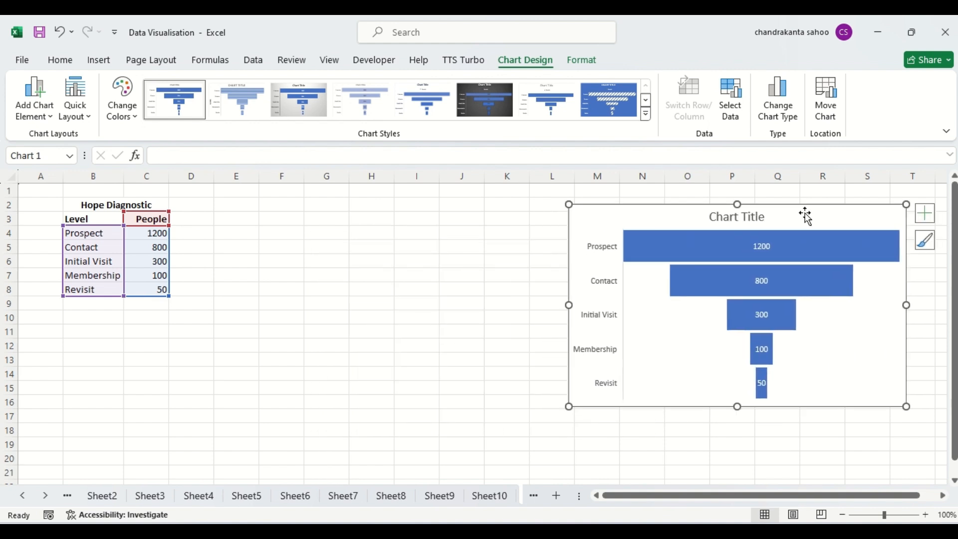
Step: Copy the Level and People table in B3:C8 and paste it at E3
{"action": "left_click", "coordinate": [75, 220]}
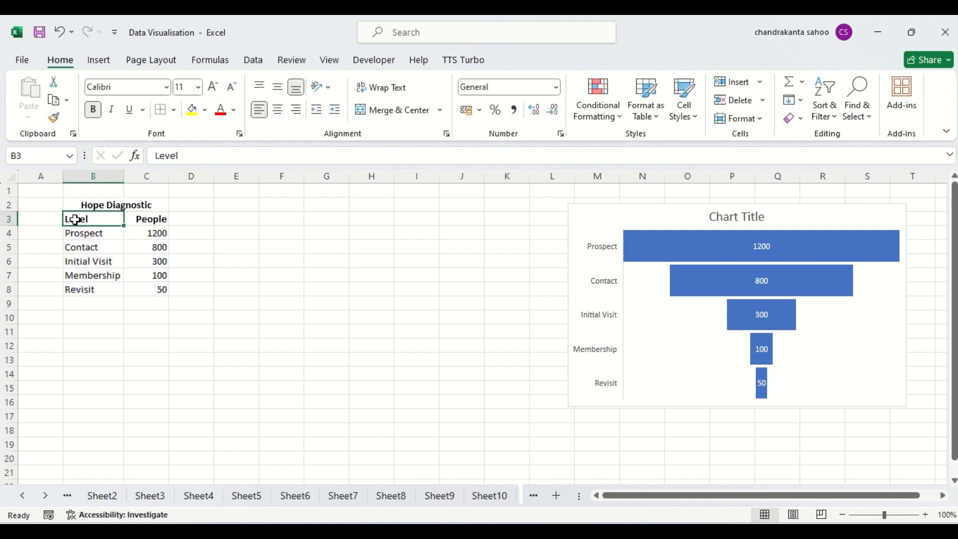
{"action": "key", "text": "shift+Right"}
{"action": "key", "text": "shift+Down"}
{"action": "key", "text": "shift+Down"}
{"action": "key", "text": "shift+Down"}
{"action": "key", "text": "shift+Down"}
{"action": "key", "text": "shift+Down"}
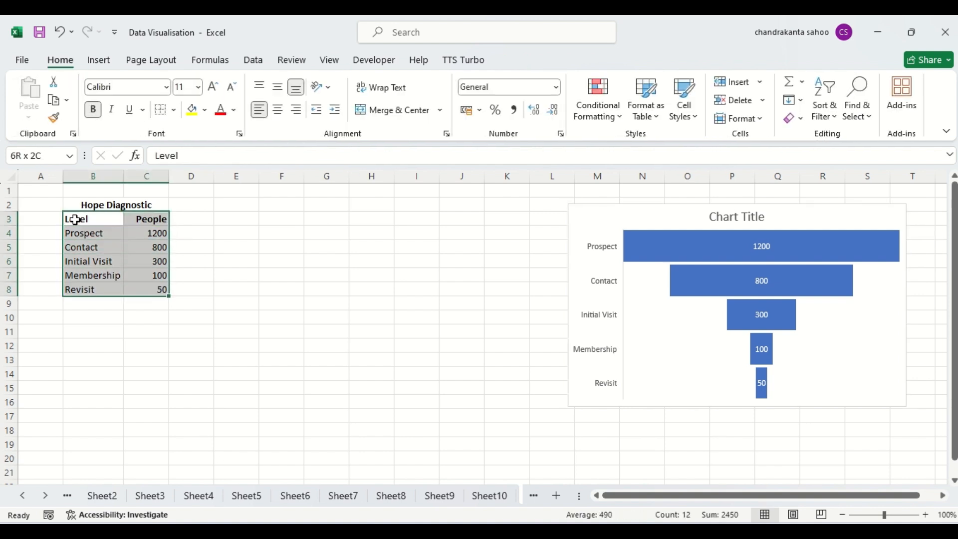
{"action": "key", "text": "ctrl+c"}
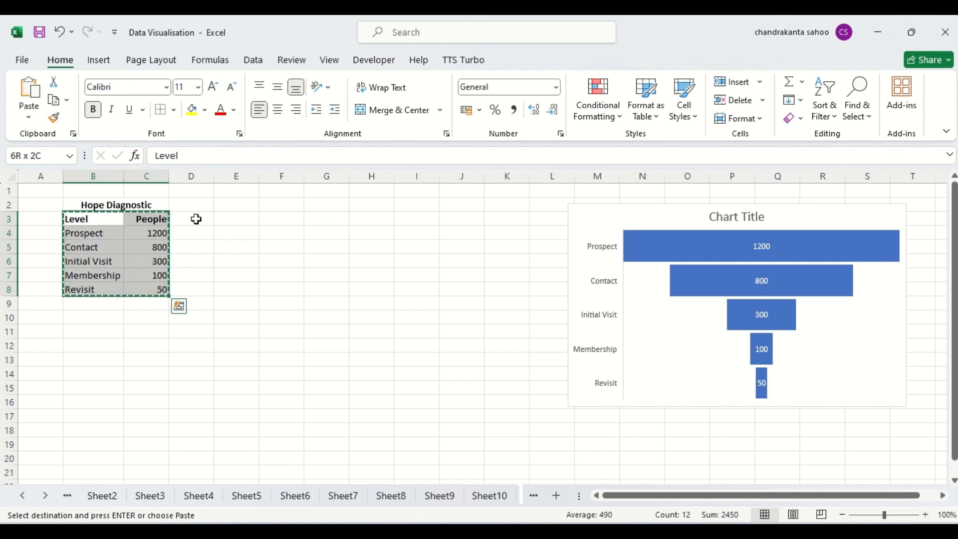
{"action": "left_click", "coordinate": [248, 221]}
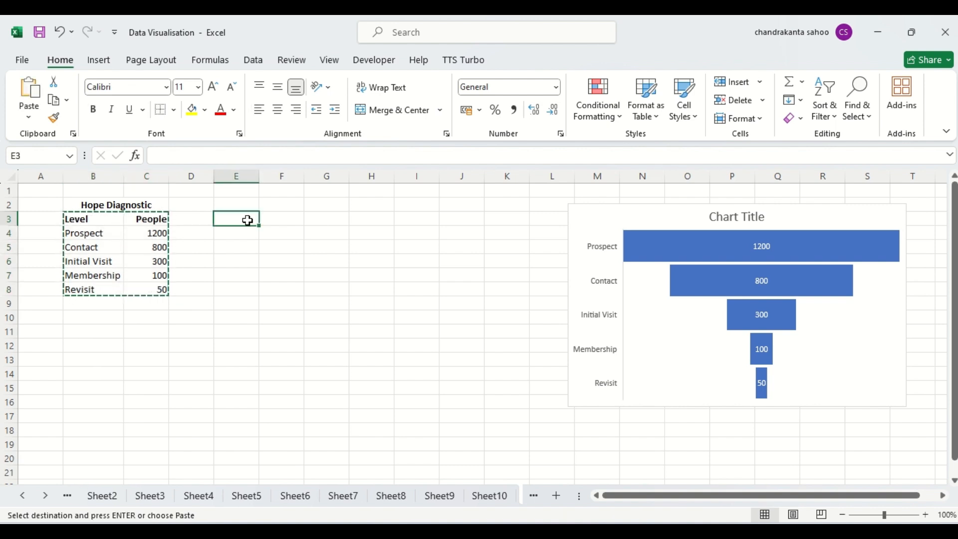
{"action": "key", "text": "ctrl+v"}
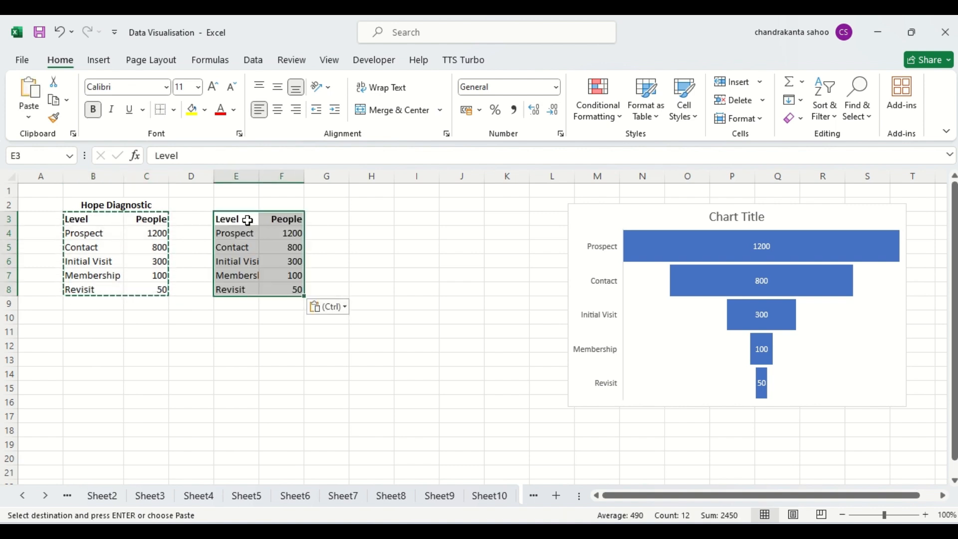
Step: Insert a blank column before the copied People column and fit column E's width to its level names
{"action": "left_click", "coordinate": [287, 249]}
{"action": "left_click", "coordinate": [278, 177]}
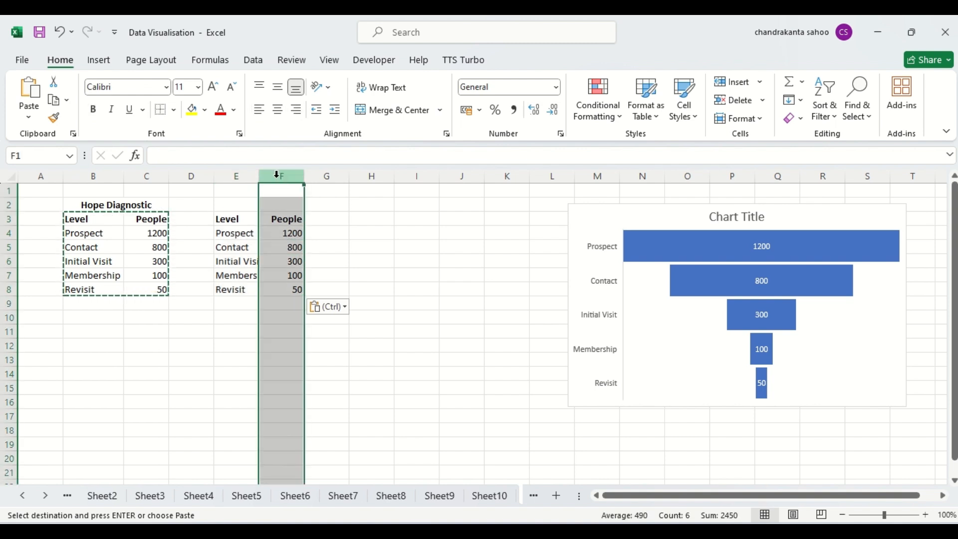
{"action": "right_click", "coordinate": [278, 175]}
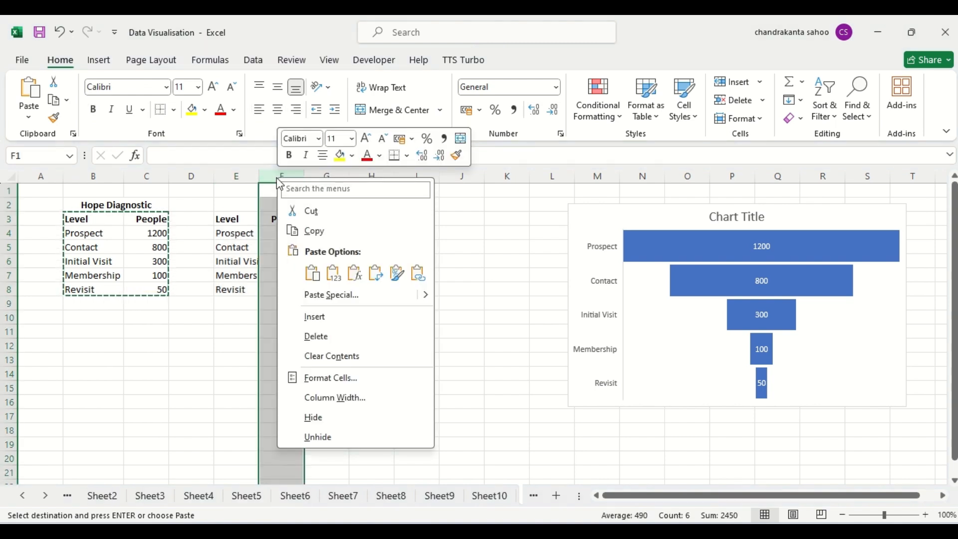
{"action": "left_click", "coordinate": [320, 318]}
{"action": "left_click", "coordinate": [326, 345]}
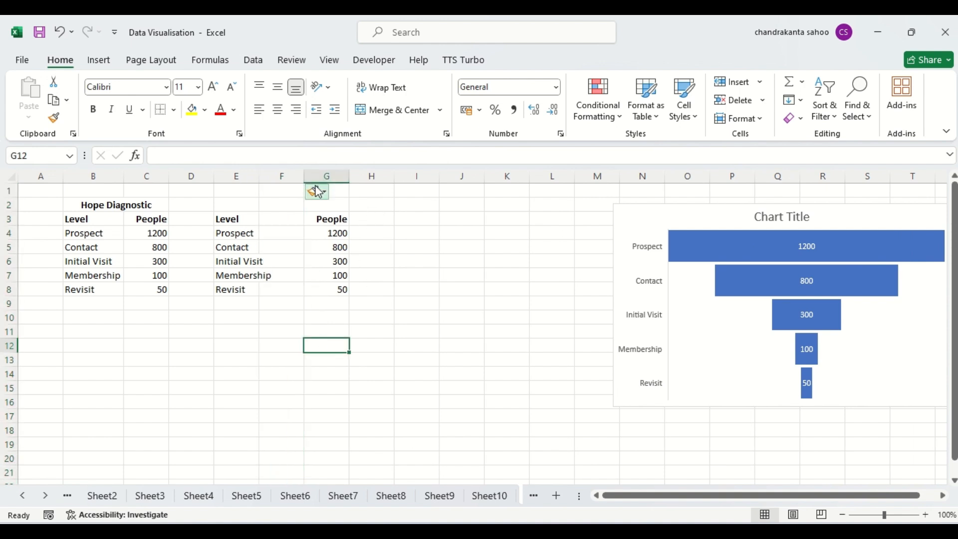
{"action": "double_click", "coordinate": [258, 176]}
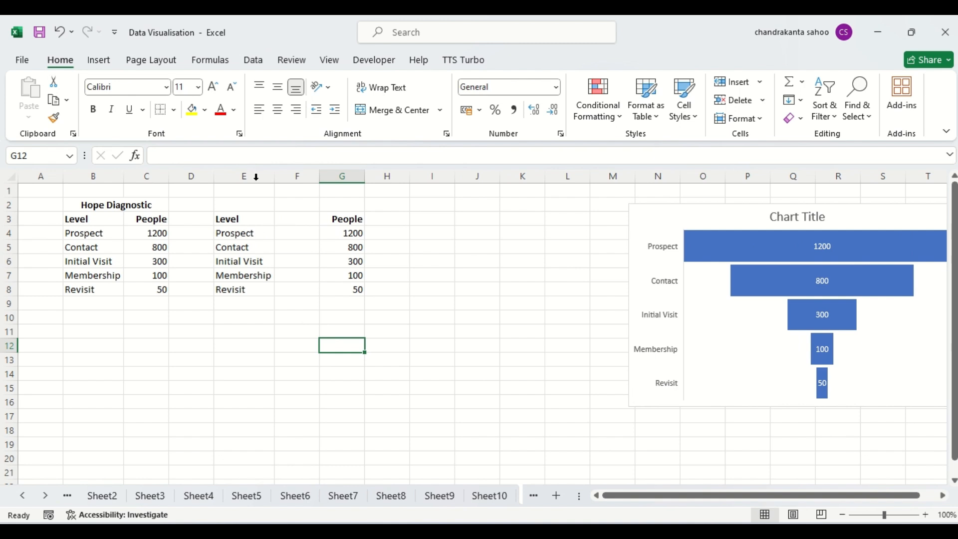
Step: Enter 0 in cell F4, in the blank column of the copied table's Prospect row
{"action": "left_click", "coordinate": [299, 236]}
{"action": "type", "text": "0"}
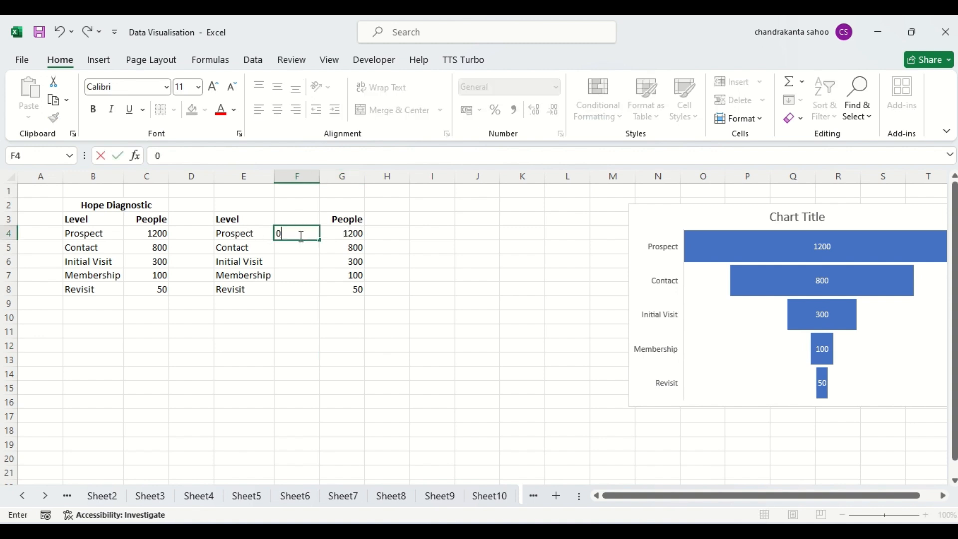
{"action": "left_click", "coordinate": [400, 235]}
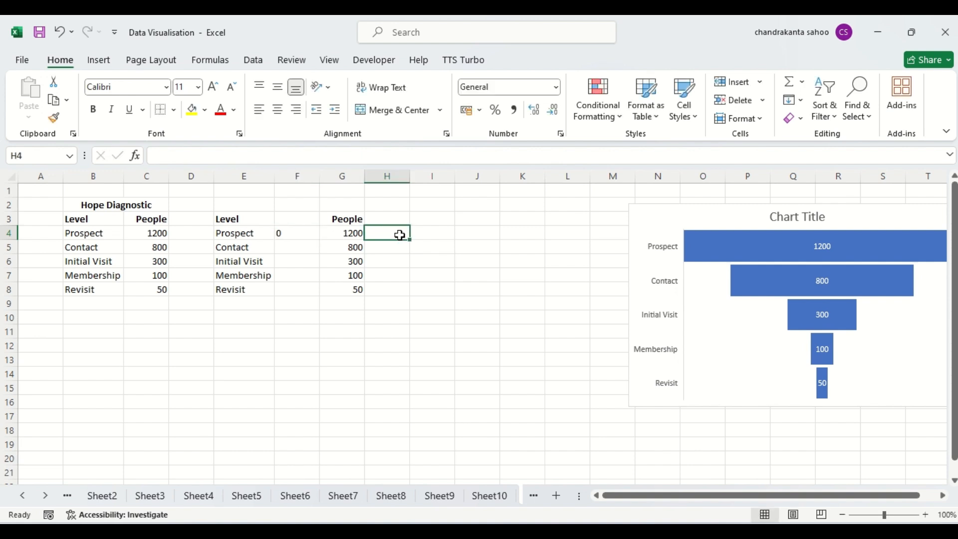
Step: Enter 0 in cell H4, beside the Prospect row's People value in the copied table
{"action": "type", "text": "0"}
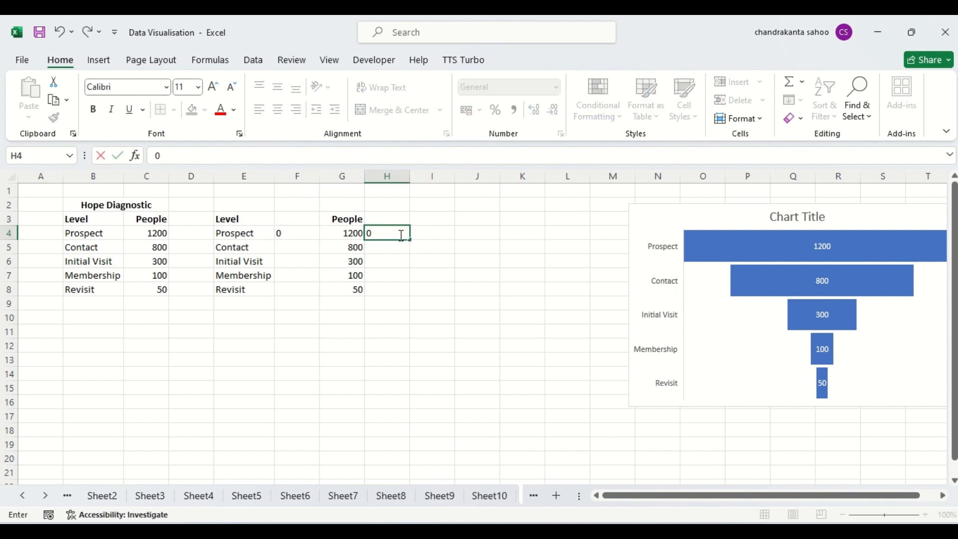
{"action": "left_click", "coordinate": [430, 323]}
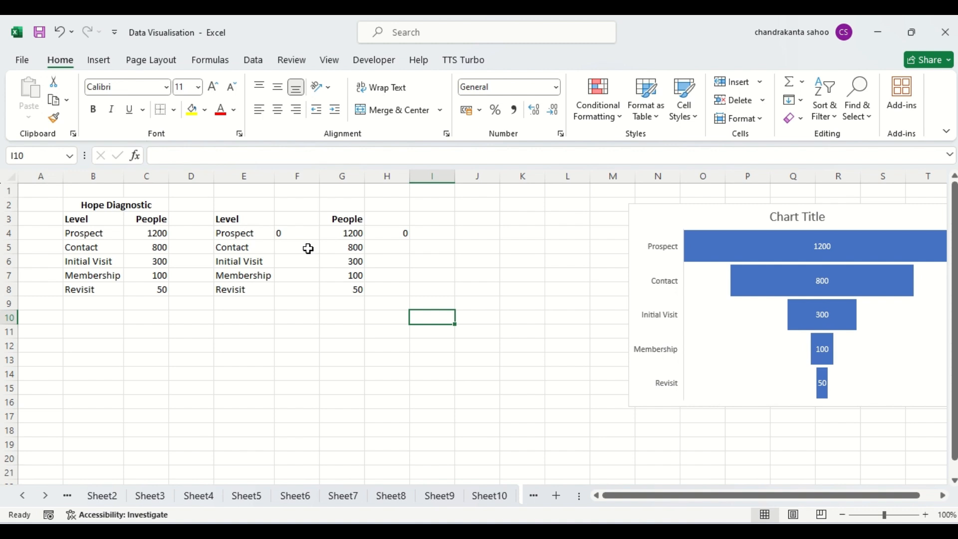
{"action": "type", "text": "="}
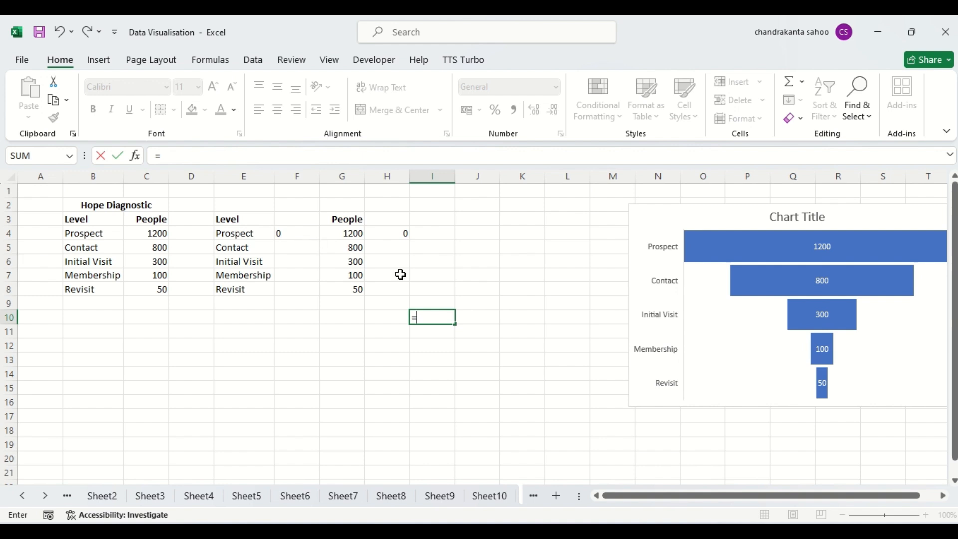
{"action": "key", "text": "Escape"}
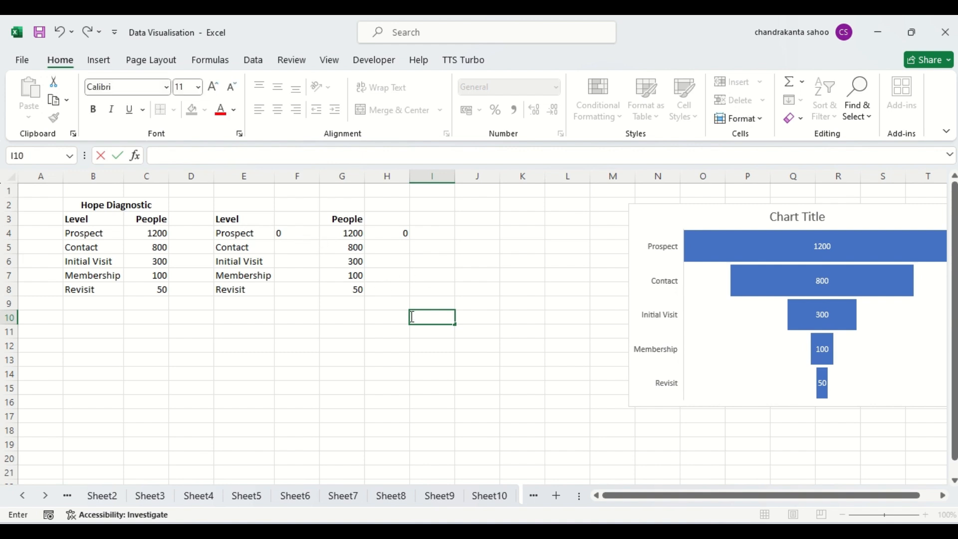
Step: Enter the formula =(G4-G5)/2 in cell F5 for the Contact row of the copied table
{"action": "left_click", "coordinate": [298, 246]}
{"action": "type", "text": "="}
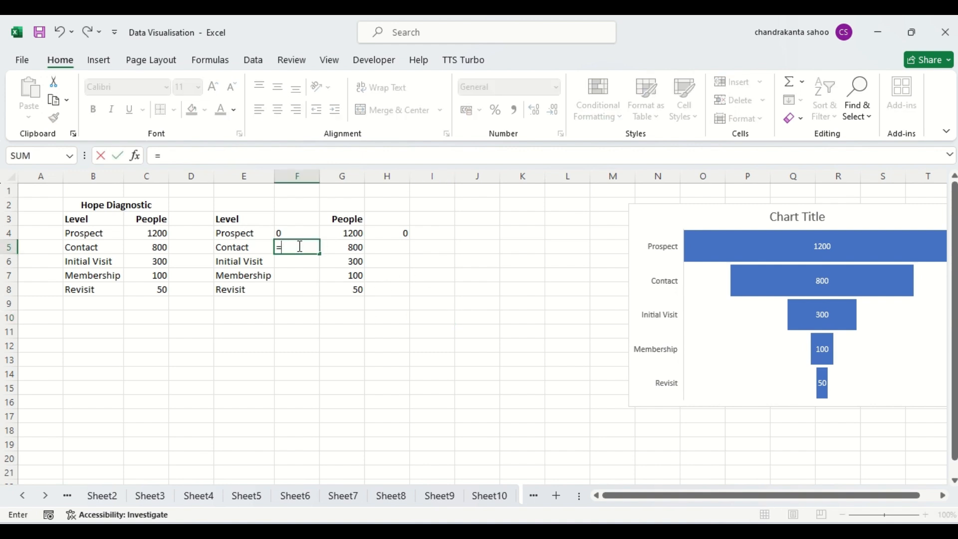
{"action": "left_click", "coordinate": [348, 235]}
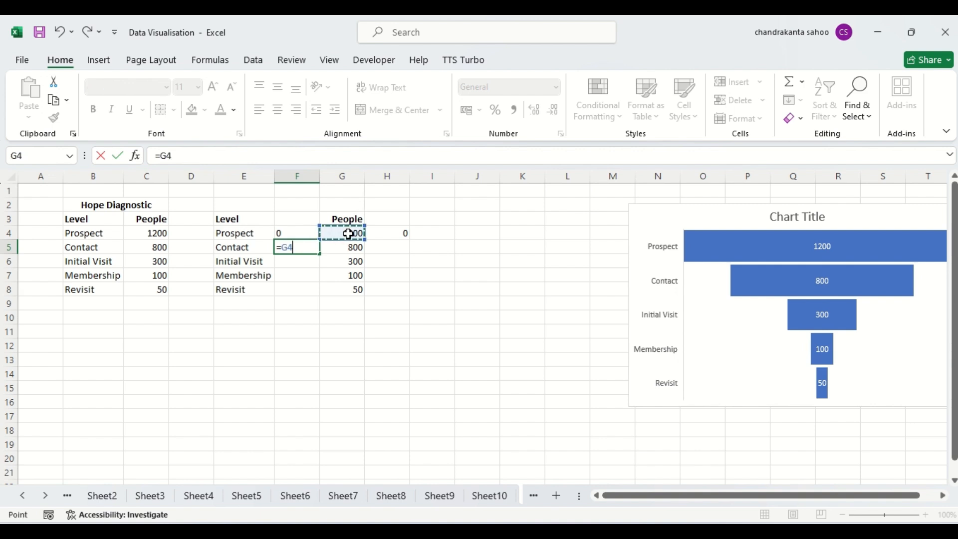
{"action": "type", "text": "-"}
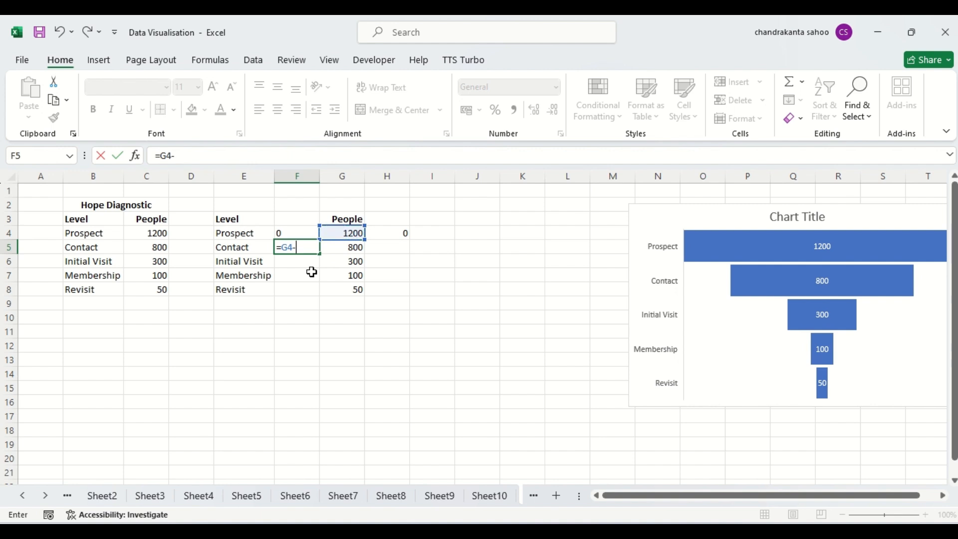
{"action": "left_click", "coordinate": [345, 248]}
{"action": "left_click", "coordinate": [282, 247]}
{"action": "type", "text": "("}
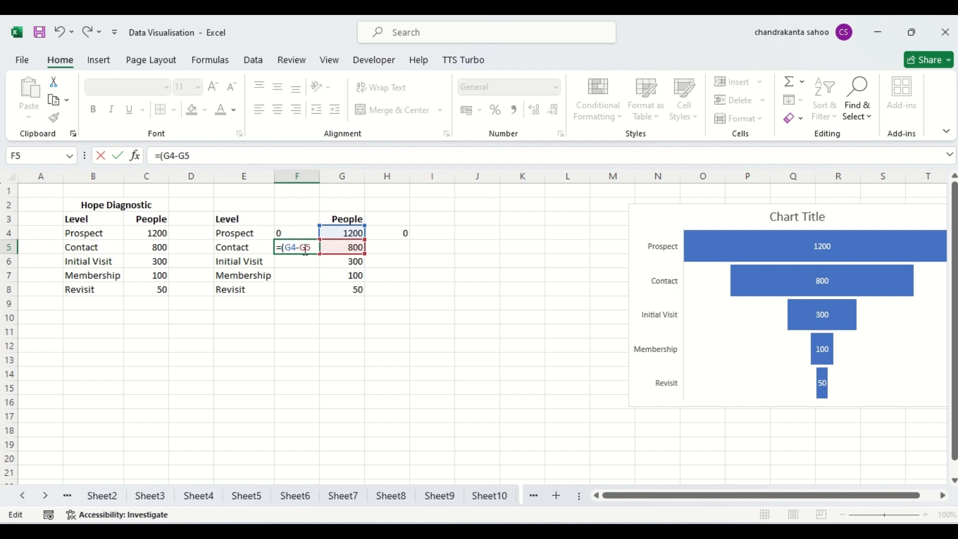
{"action": "type", "text": ")/2"}
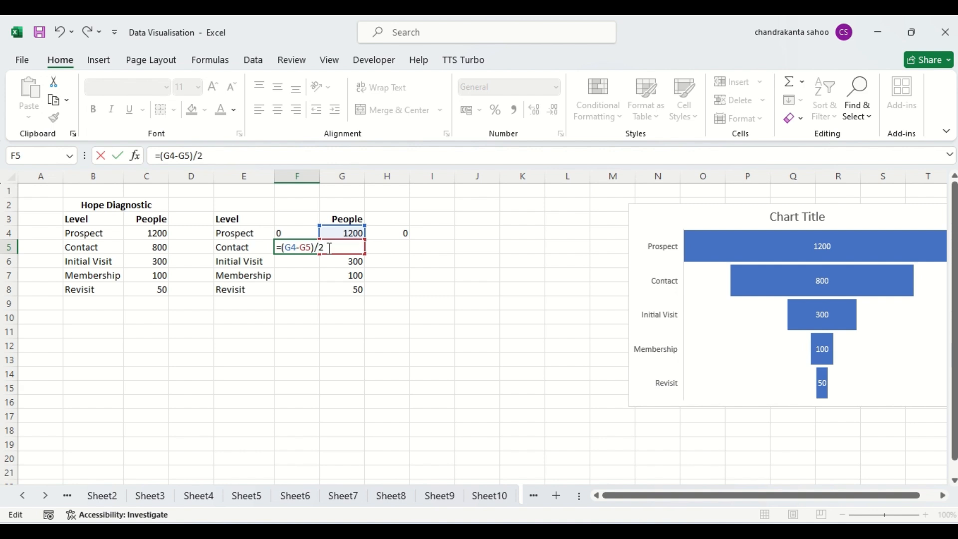
{"action": "key", "text": "Return"}
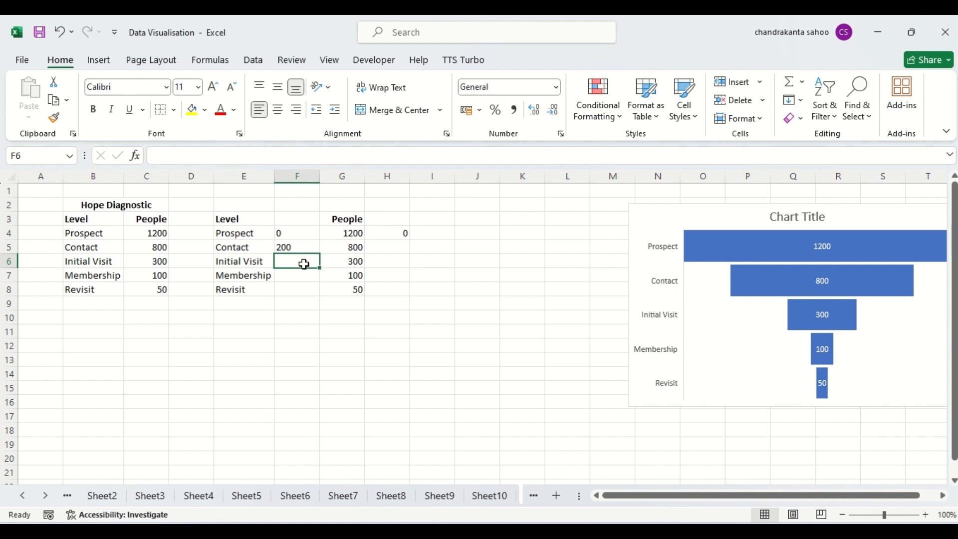
Step: Enter the formula =(G4-G6)/2 in cell F6 for the Initial Visit row
{"action": "type", "text": "="}
{"action": "left_click", "coordinate": [347, 233]}
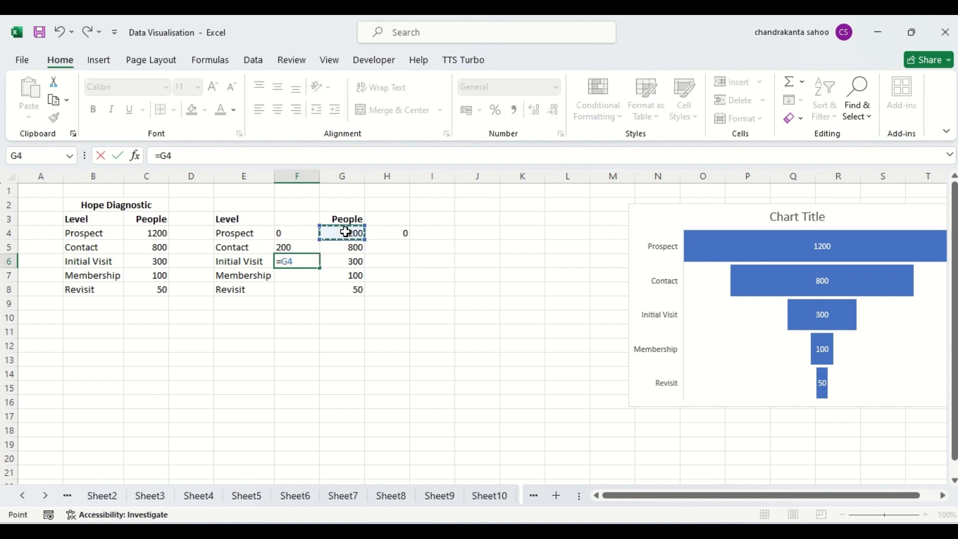
{"action": "key", "text": "BackSpace"}
{"action": "key", "text": "BackSpace"}
{"action": "key", "text": "BackSpace"}
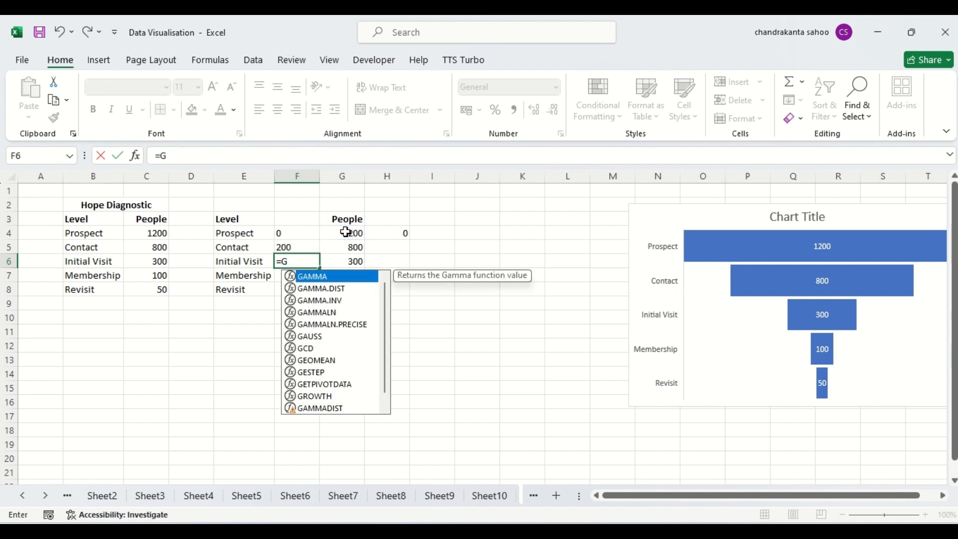
{"action": "type", "text": "=("}
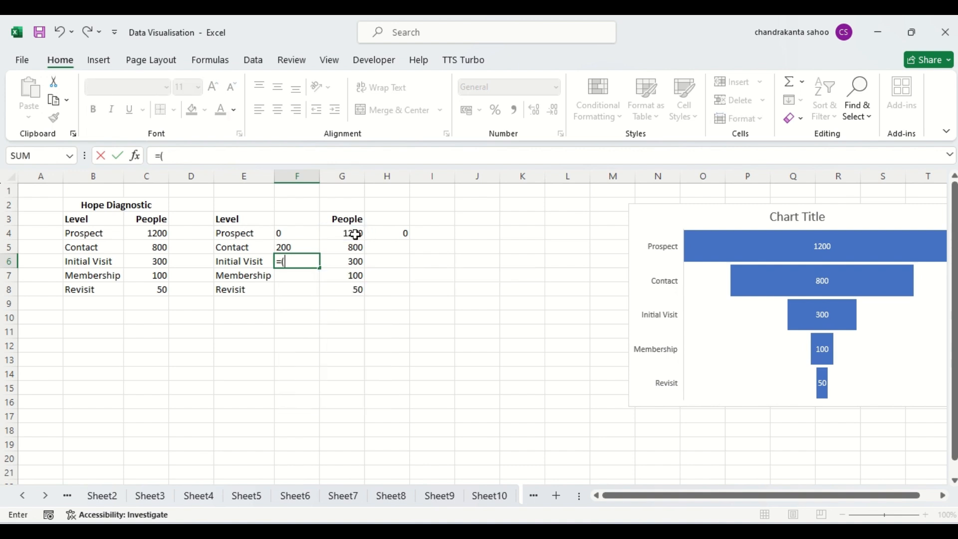
{"action": "left_click", "coordinate": [356, 234]}
{"action": "type", "text": "-"}
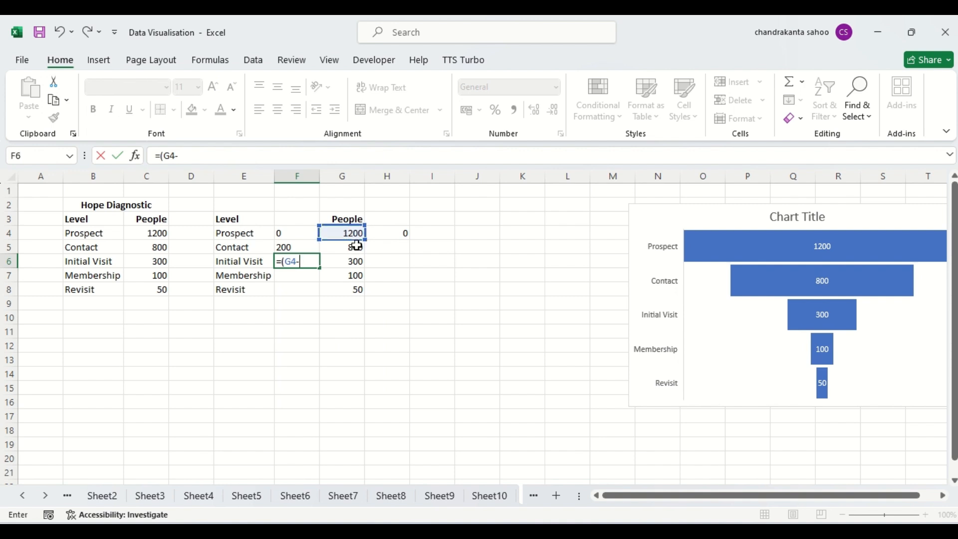
{"action": "left_click", "coordinate": [358, 263]}
{"action": "type", "text": ")/2"}
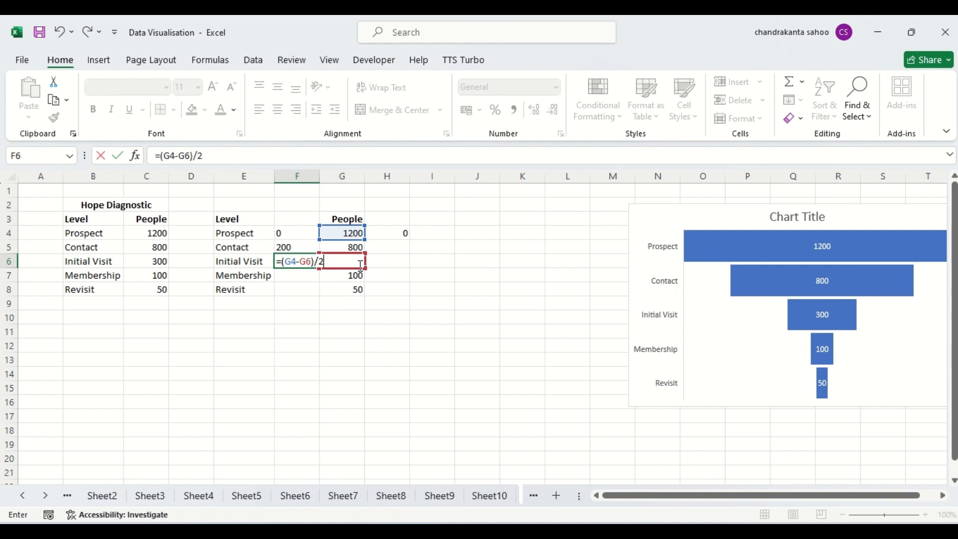
{"action": "key", "text": "Return"}
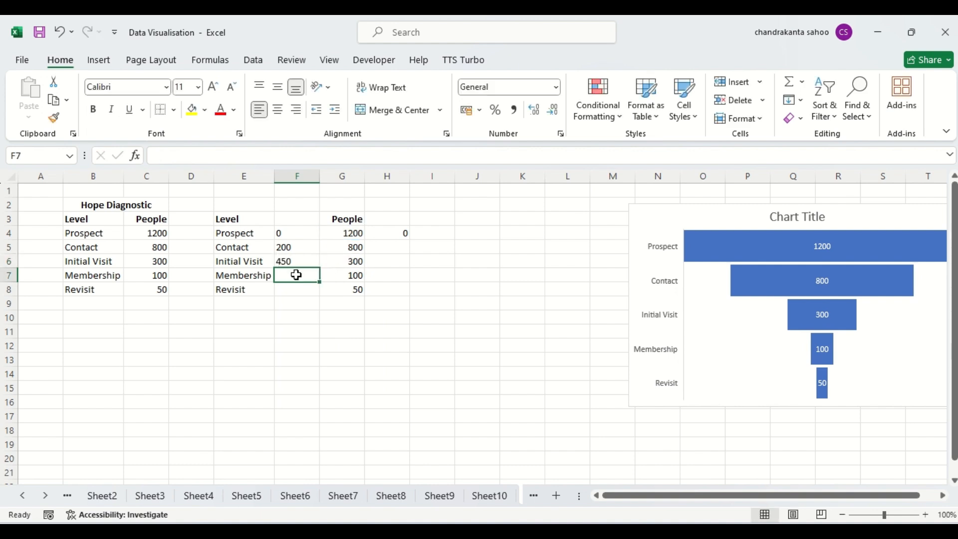
Step: Enter the formula =(G4-G7)/2 in cell F7 for the Membership row
{"action": "type", "text": "="}
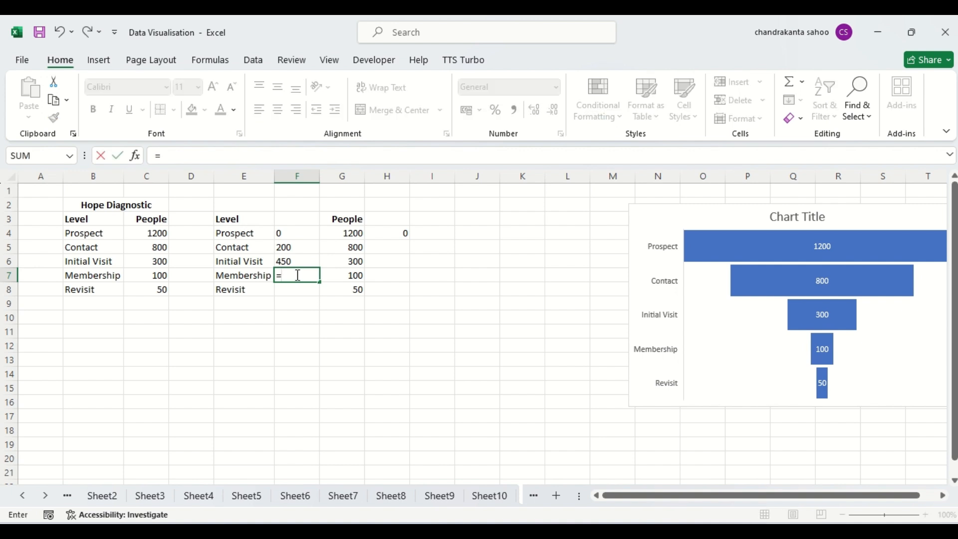
{"action": "left_click", "coordinate": [348, 234]}
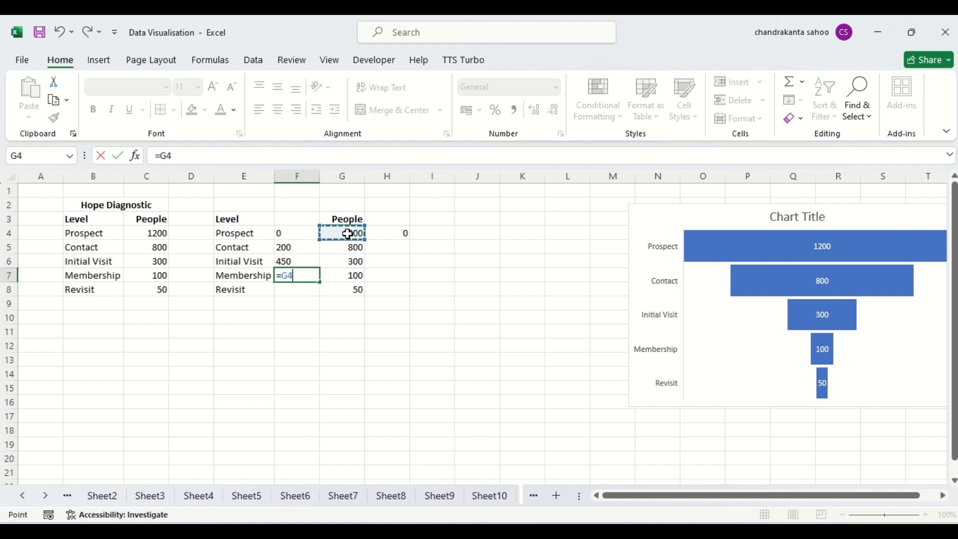
{"action": "key", "text": "BackSpace"}
{"action": "key", "text": "BackSpace"}
{"action": "type", "text": "("}
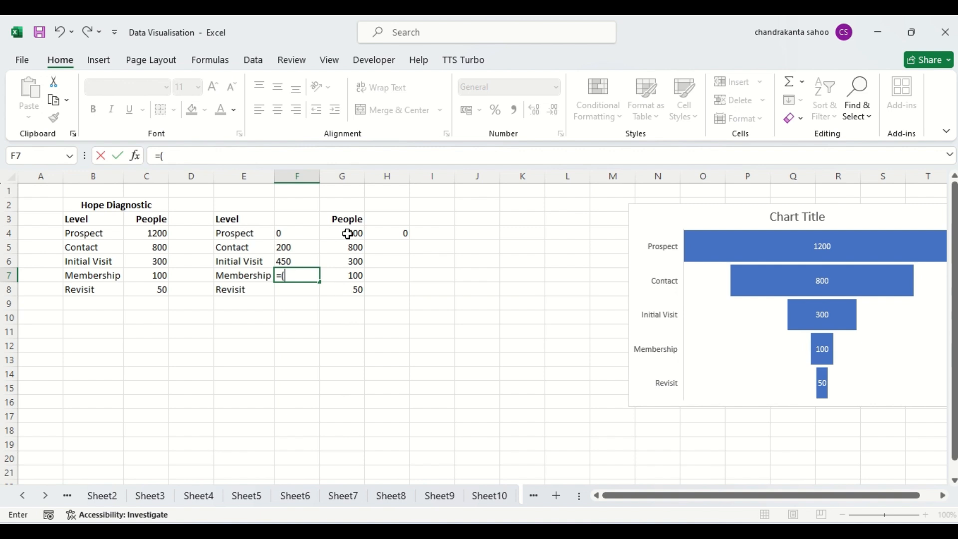
{"action": "left_click", "coordinate": [364, 235]}
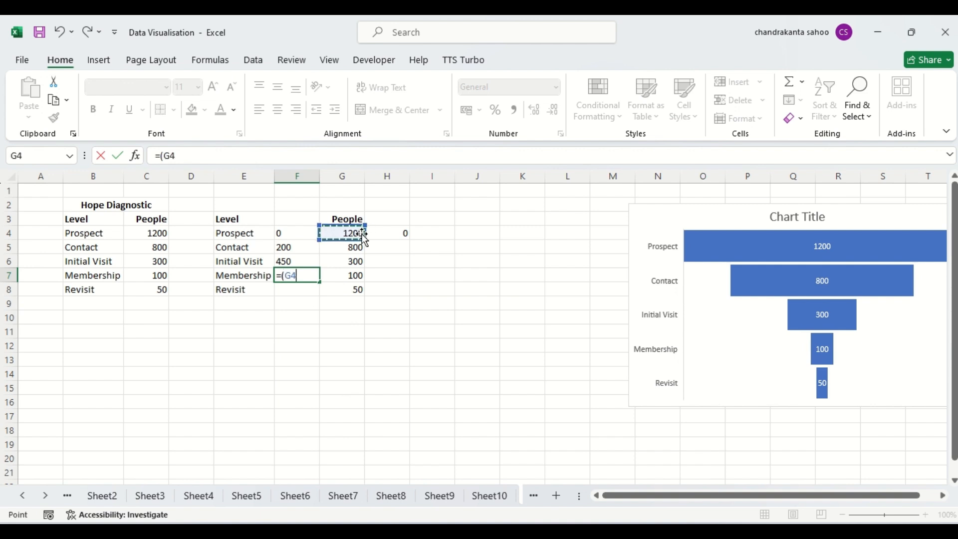
{"action": "type", "text": "-"}
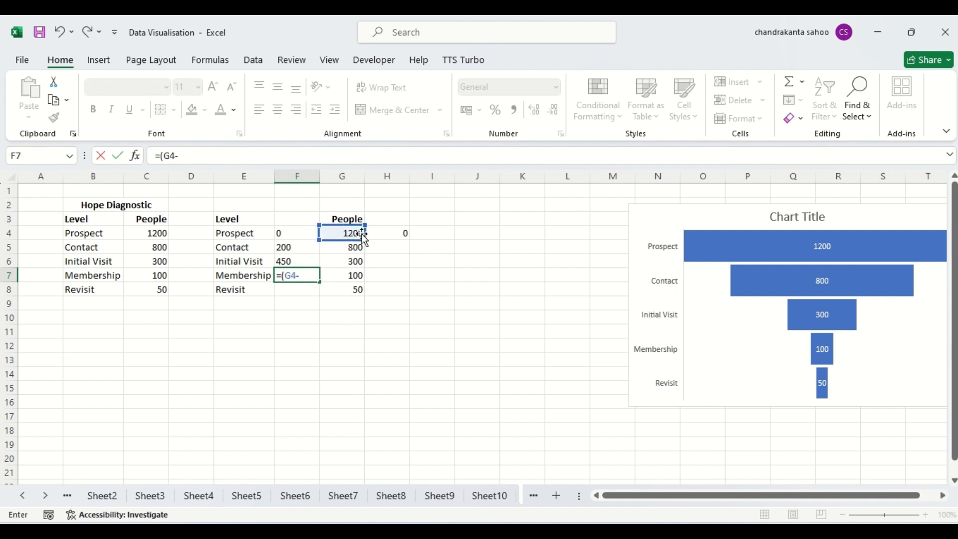
{"action": "left_click", "coordinate": [351, 274]}
{"action": "type", "text": ")/2"}
{"action": "key", "text": "Return"}
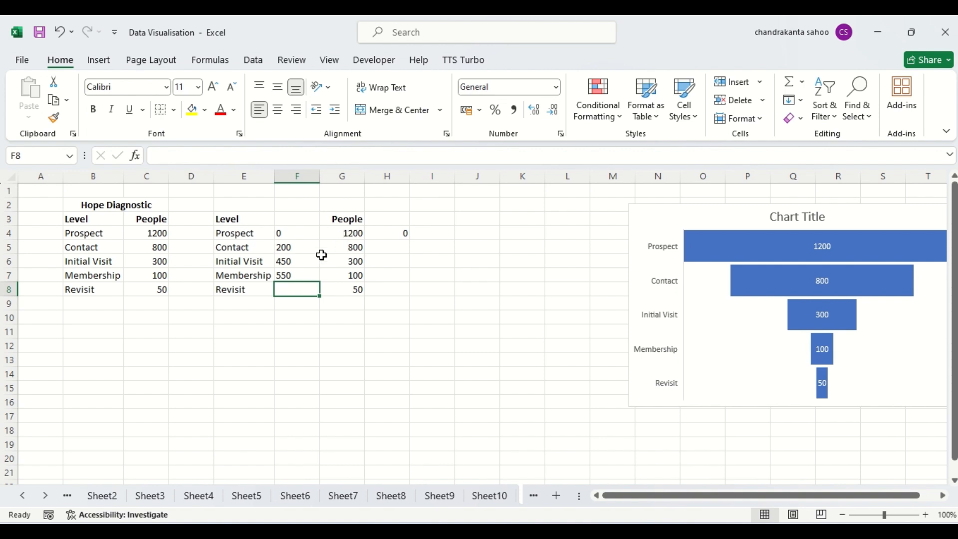
Step: Enter the formula =(G4-G8)/2 in cell F8 for the Revisit row
{"action": "type", "text": "="}
{"action": "left_click", "coordinate": [351, 234]}
{"action": "key", "text": "BackSpace"}
{"action": "key", "text": "BackSpace"}
{"action": "type", "text": "("}
{"action": "left_click", "coordinate": [354, 234]}
{"action": "type", "text": "-"}
{"action": "left_click", "coordinate": [357, 295]}
{"action": "type", "text": ")/"}
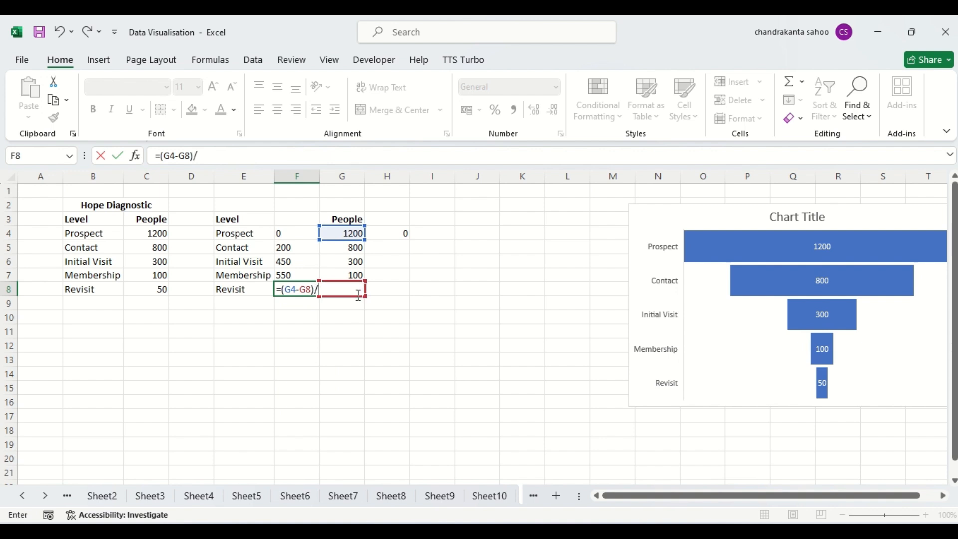
{"action": "type", "text": "2"}
{"action": "key", "text": "Return"}
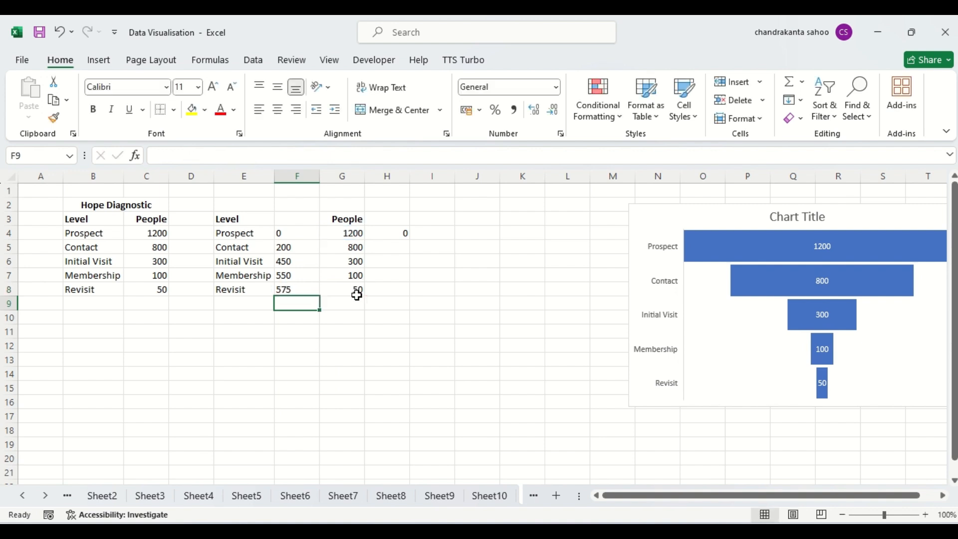
Step: Enter =F5 in cell H5 and fill the formula down to H8
{"action": "left_click", "coordinate": [376, 245]}
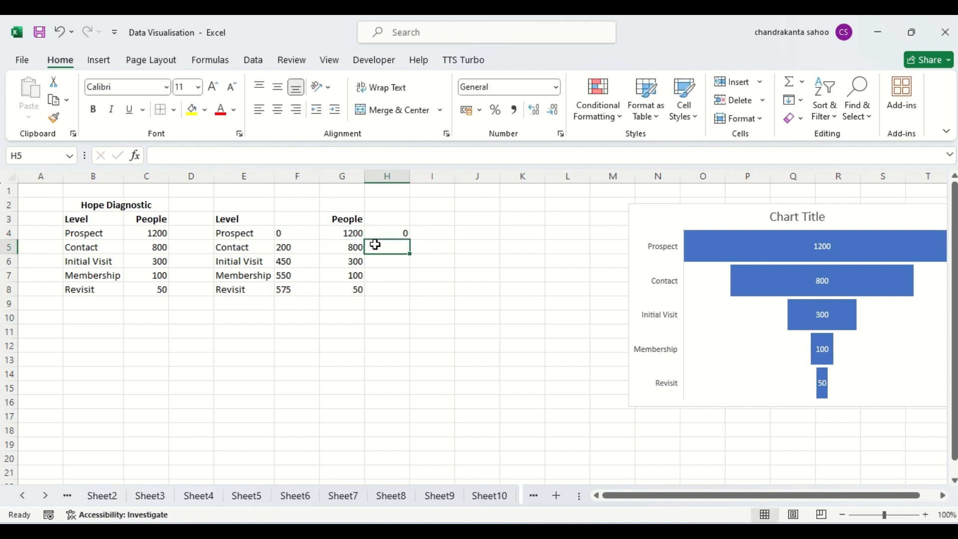
{"action": "type", "text": "="}
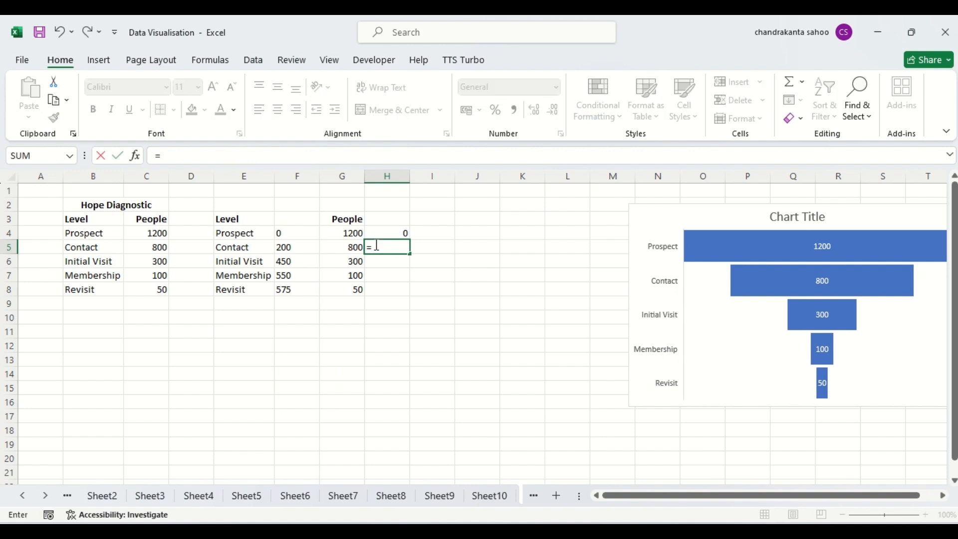
{"action": "left_click", "coordinate": [286, 246]}
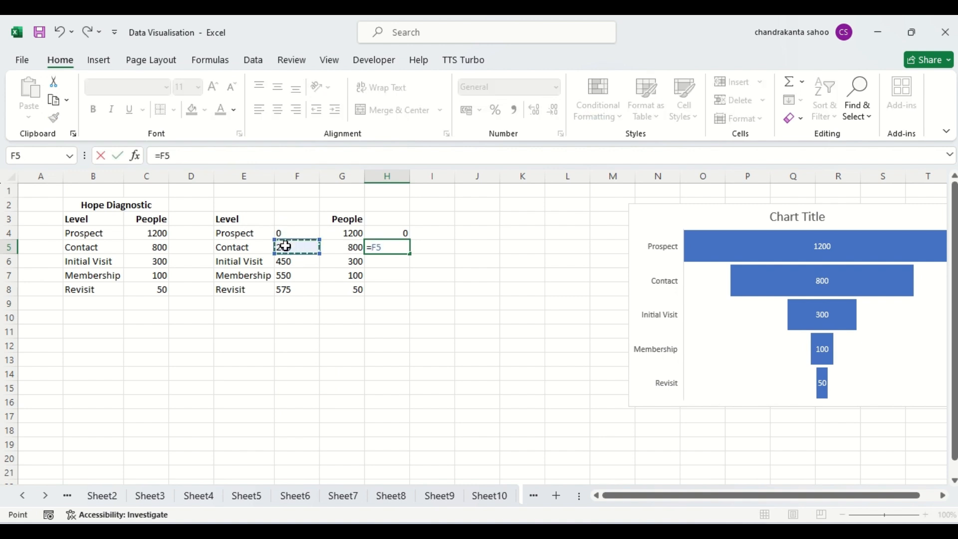
{"action": "key", "text": "Return"}
{"action": "left_click", "coordinate": [397, 246]}
{"action": "left_click_drag", "start_coordinate": [405, 248], "coordinate": [397, 300]}
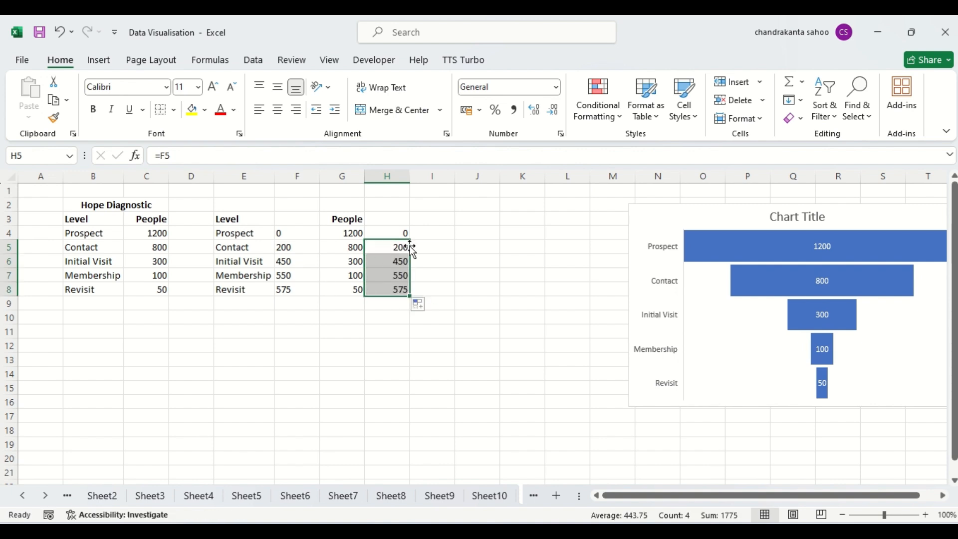
Step: Total the Prospect row in cell I4 with =SUM(F4:H4) and fill the formula down to I8
{"action": "left_click", "coordinate": [437, 231]}
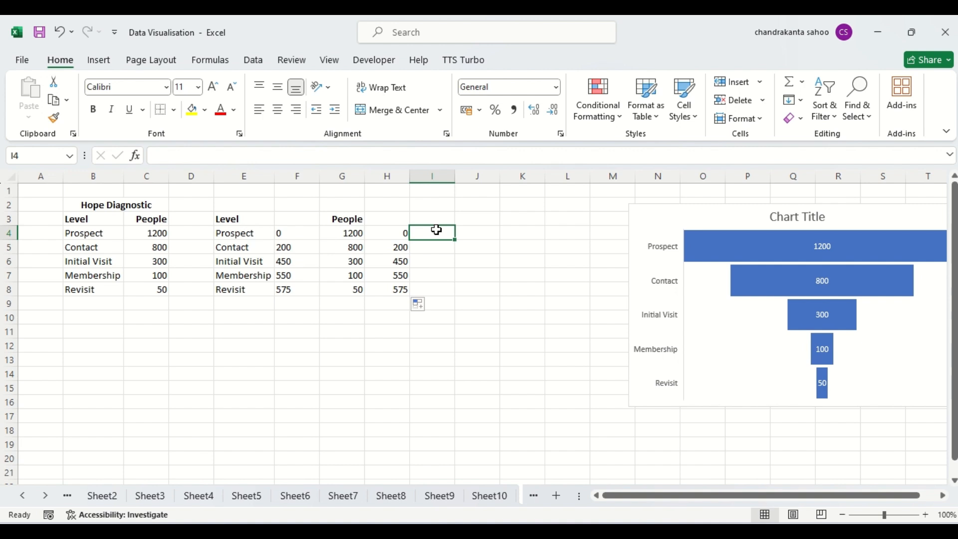
{"action": "type", "text": "=sum"}
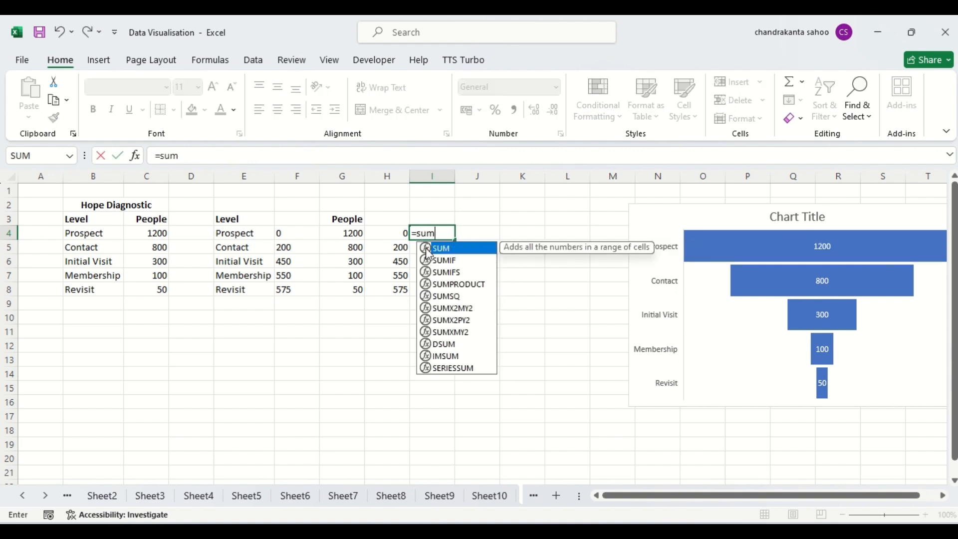
{"action": "double_click", "coordinate": [428, 249]}
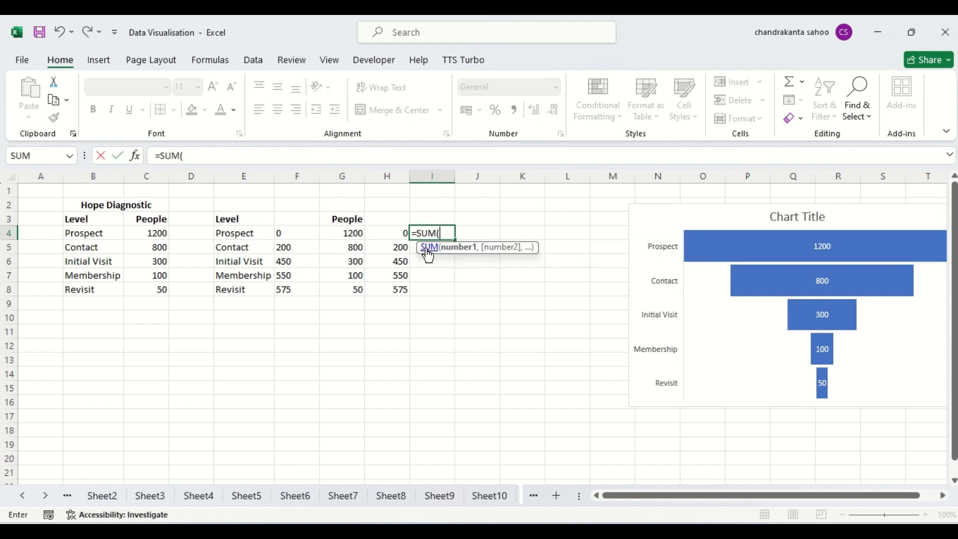
{"action": "left_click_drag", "start_coordinate": [278, 231], "coordinate": [283, 233]}
{"action": "key", "text": "shift+Right"}
{"action": "type", "text": ")"}
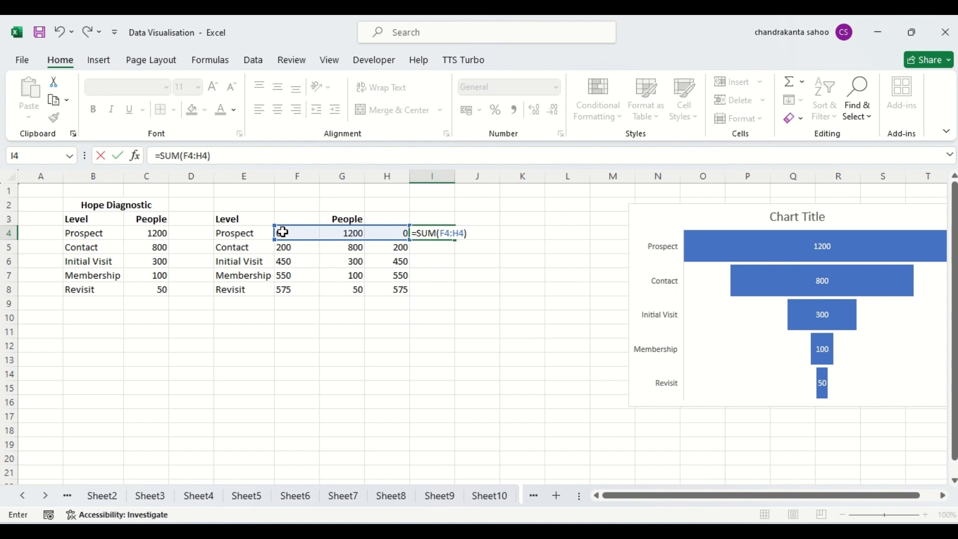
{"action": "key", "text": "Return"}
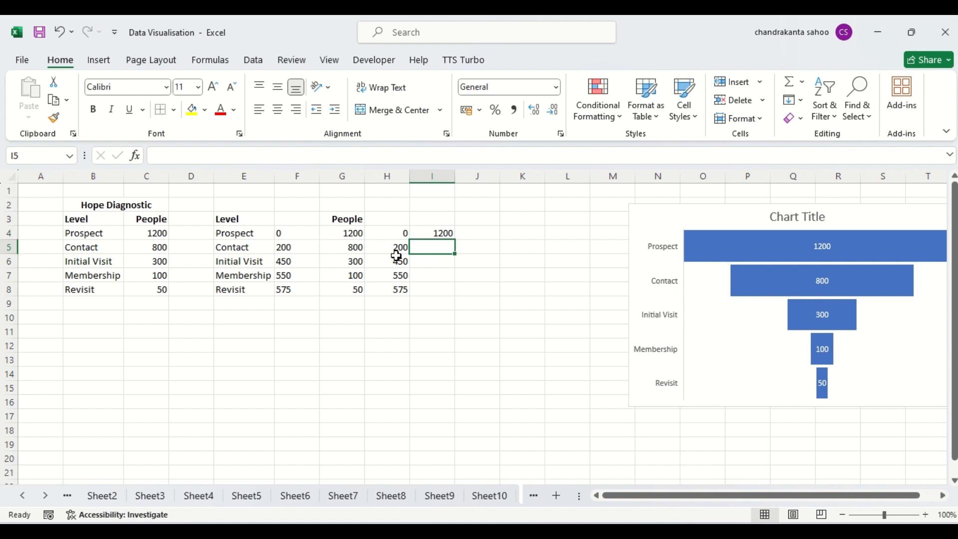
{"action": "left_click", "coordinate": [430, 231]}
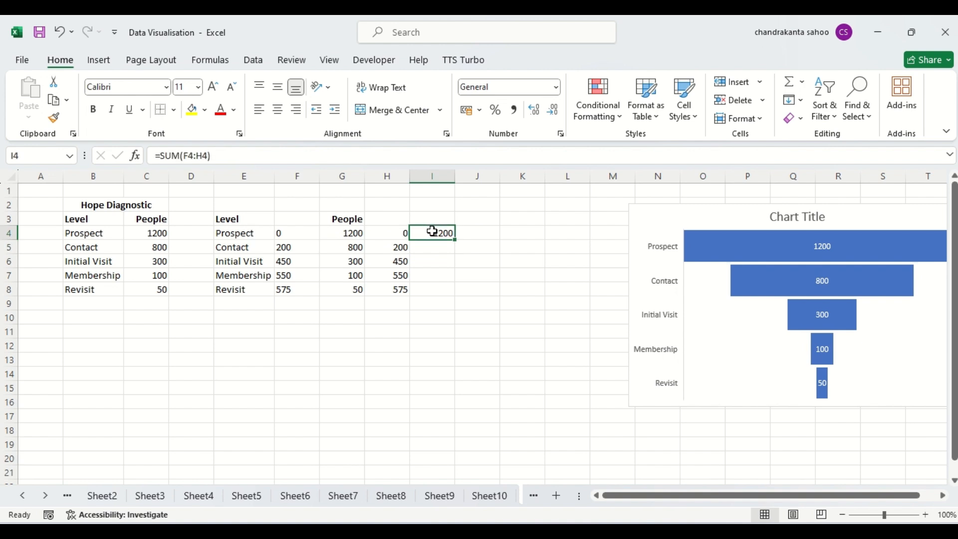
{"action": "left_click_drag", "start_coordinate": [456, 240], "coordinate": [452, 294]}
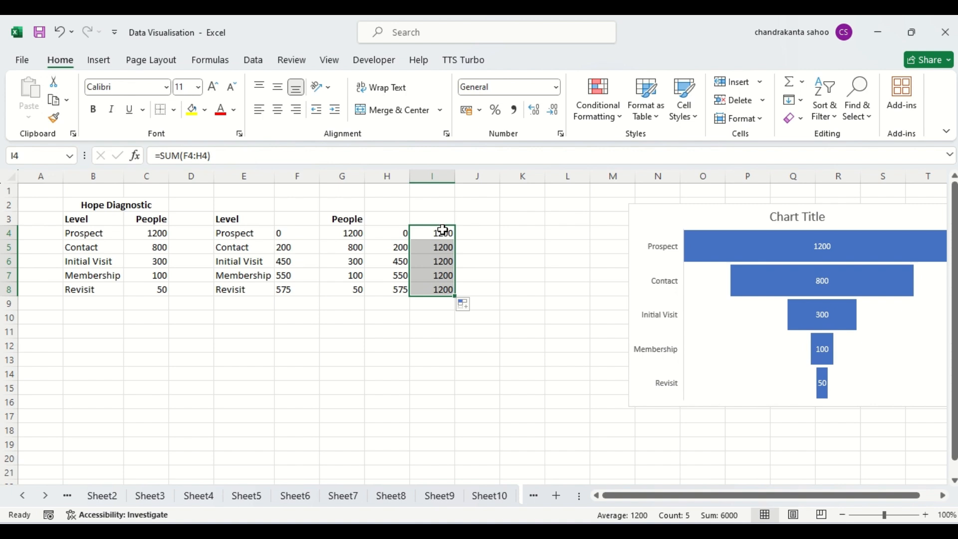
Step: Clear the row totals from I4:I8
{"action": "key", "text": "Delete"}
{"action": "left_click", "coordinate": [533, 275]}
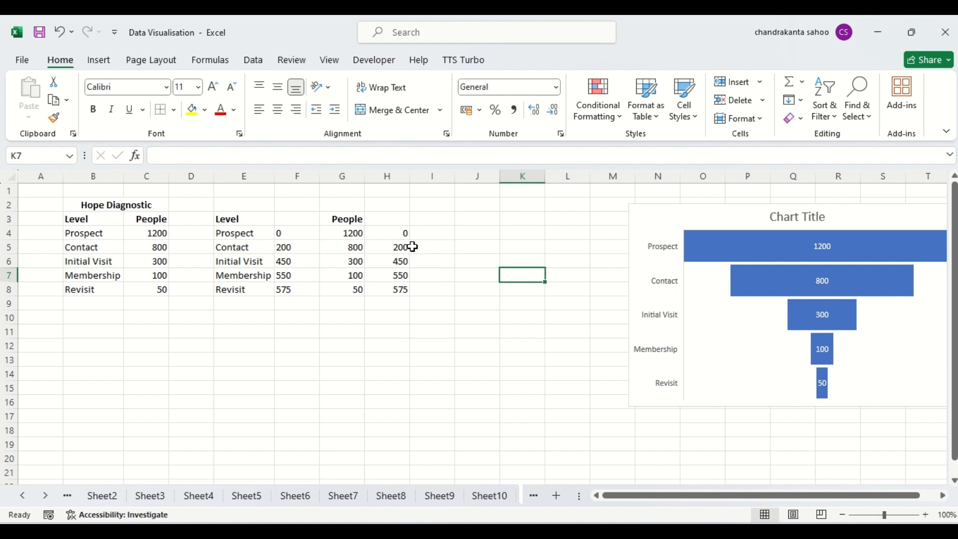
Step: Insert a Stacked Bar chart from the level names and values in E4:H8
{"action": "left_click", "coordinate": [232, 234]}
{"action": "key", "text": "shift+Right"}
{"action": "key", "text": "shift+Right"}
{"action": "key", "text": "shift+Right"}
{"action": "key", "text": "shift+Down"}
{"action": "key", "text": "shift+Down"}
{"action": "key", "text": "shift+Down"}
{"action": "key", "text": "shift+Down"}
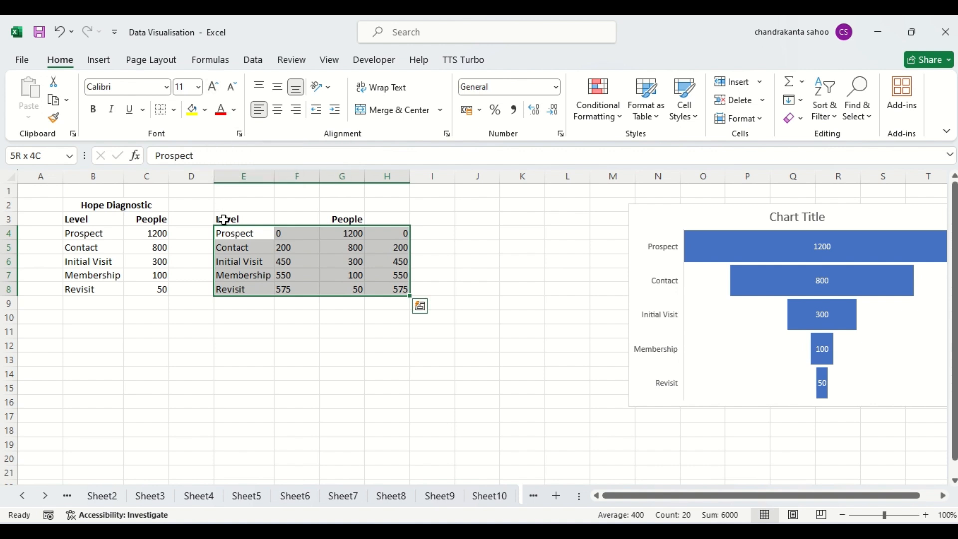
{"action": "left_click", "coordinate": [100, 64]}
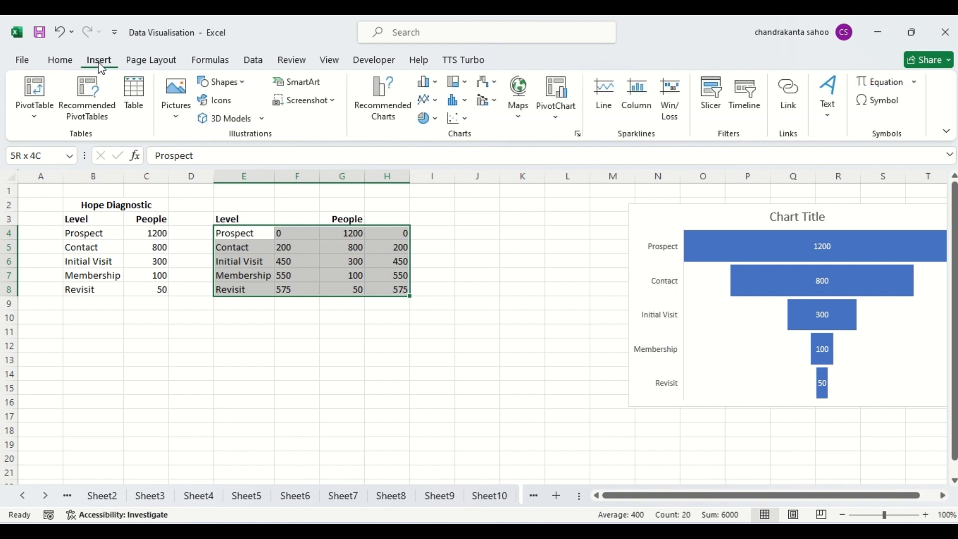
{"action": "left_click", "coordinate": [388, 105]}
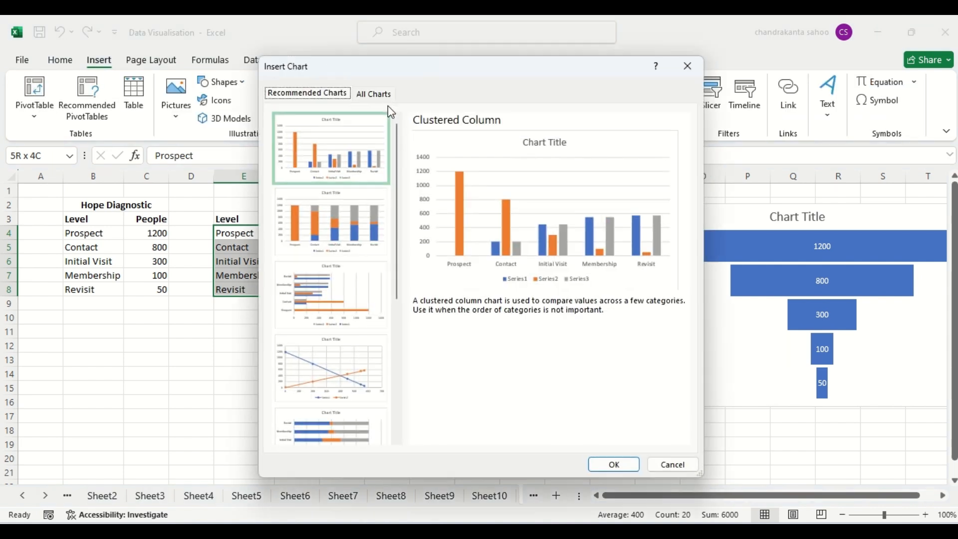
{"action": "left_click", "coordinate": [372, 97]}
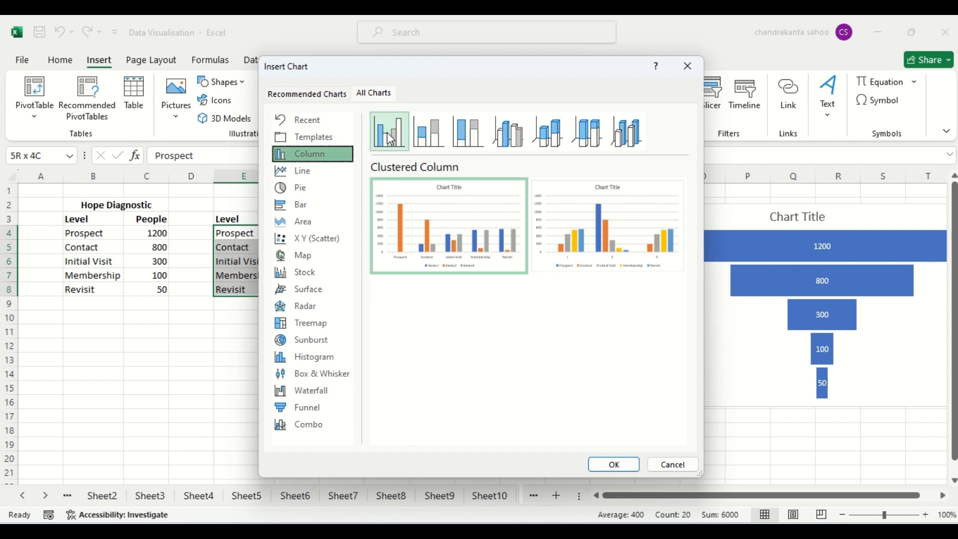
{"action": "left_click", "coordinate": [312, 214]}
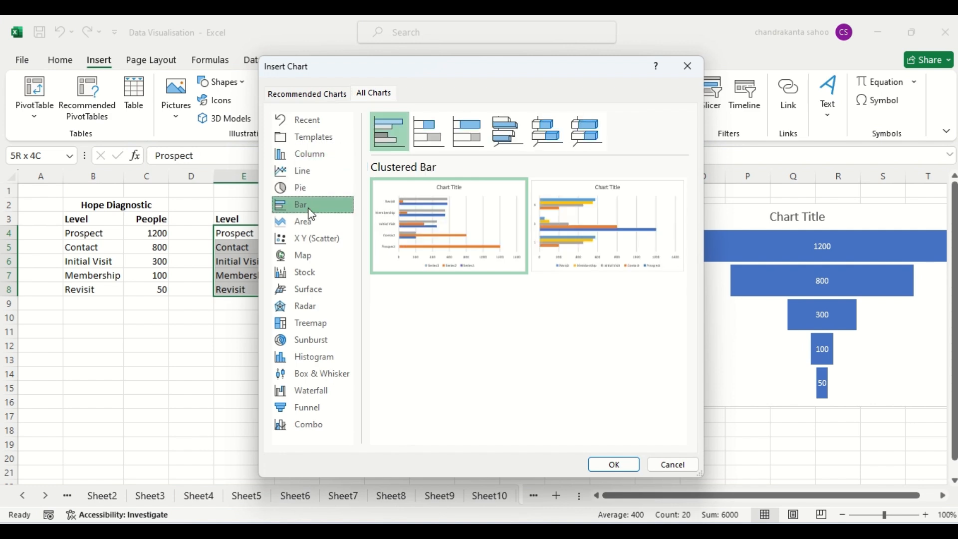
{"action": "left_click", "coordinate": [426, 140]}
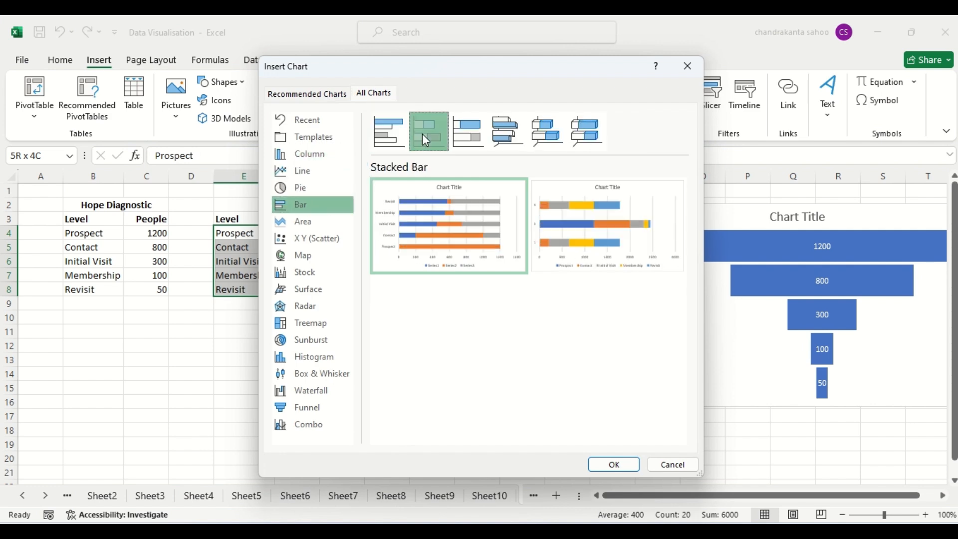
{"action": "left_click", "coordinate": [615, 463]}
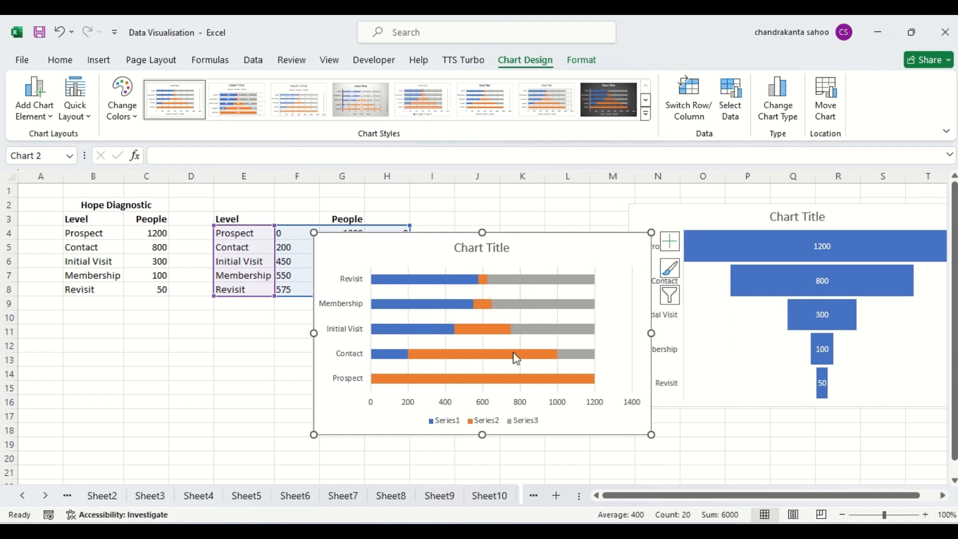
Step: Set the blue Series1 bars of the stacked bar chart to No fill
{"action": "left_click", "coordinate": [444, 281]}
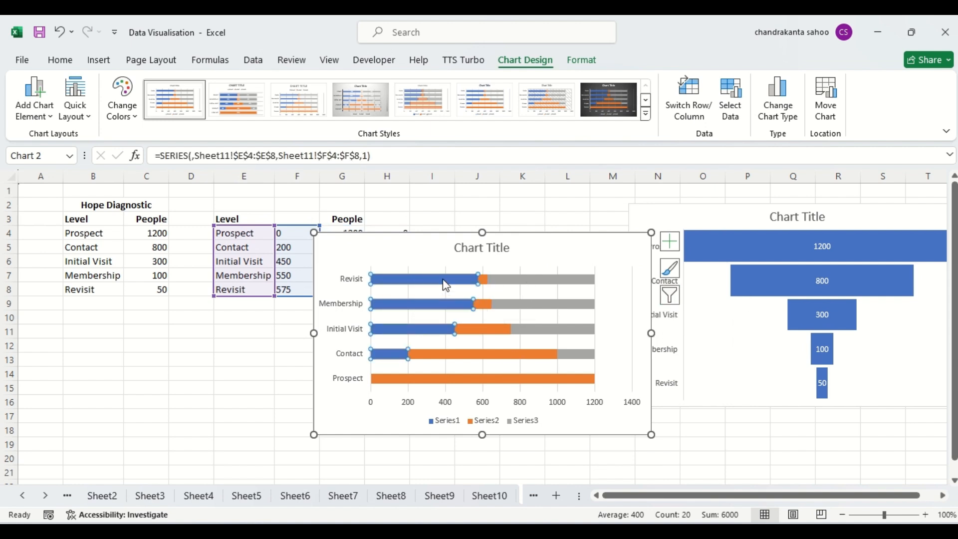
{"action": "right_click", "coordinate": [447, 286]}
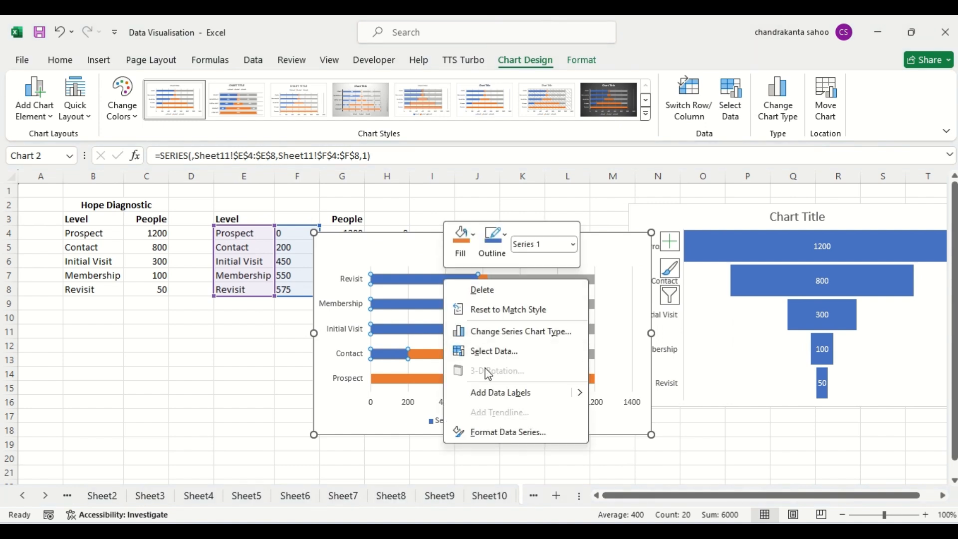
{"action": "left_click", "coordinate": [505, 433]}
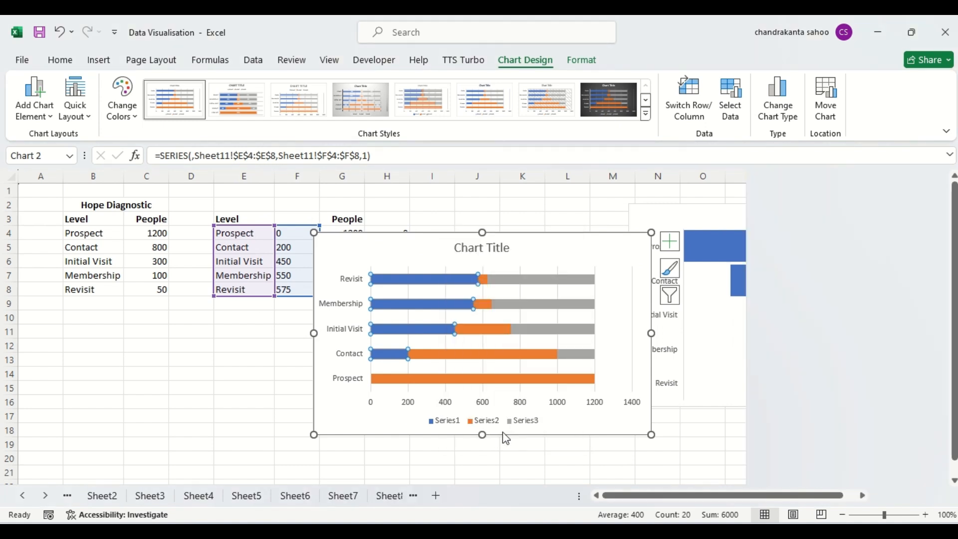
{"action": "left_click", "coordinate": [783, 248]}
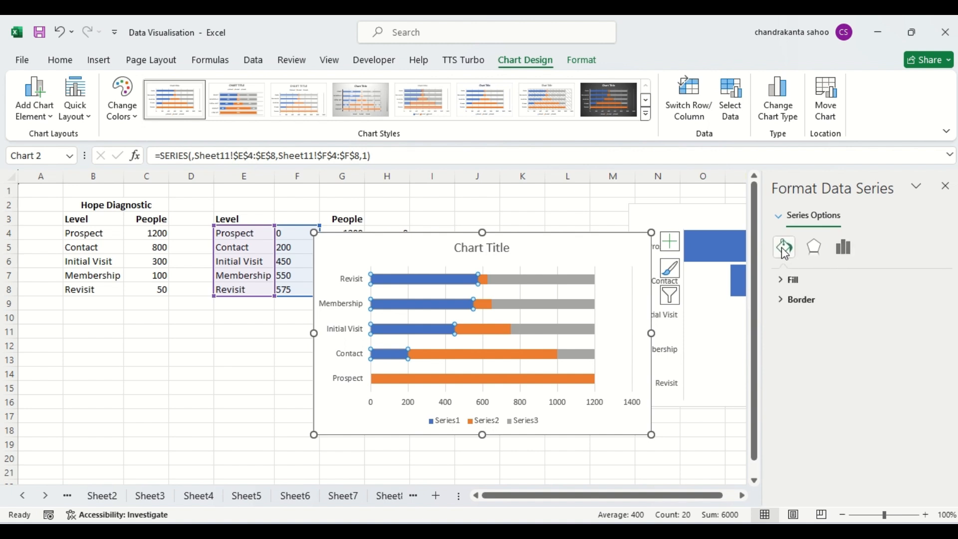
{"action": "left_click", "coordinate": [793, 281]}
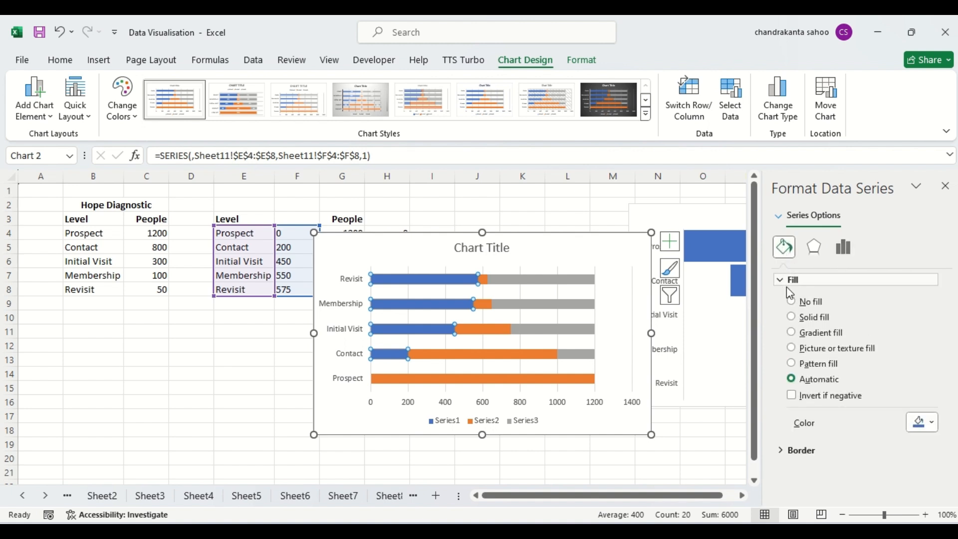
{"action": "left_click", "coordinate": [792, 302]}
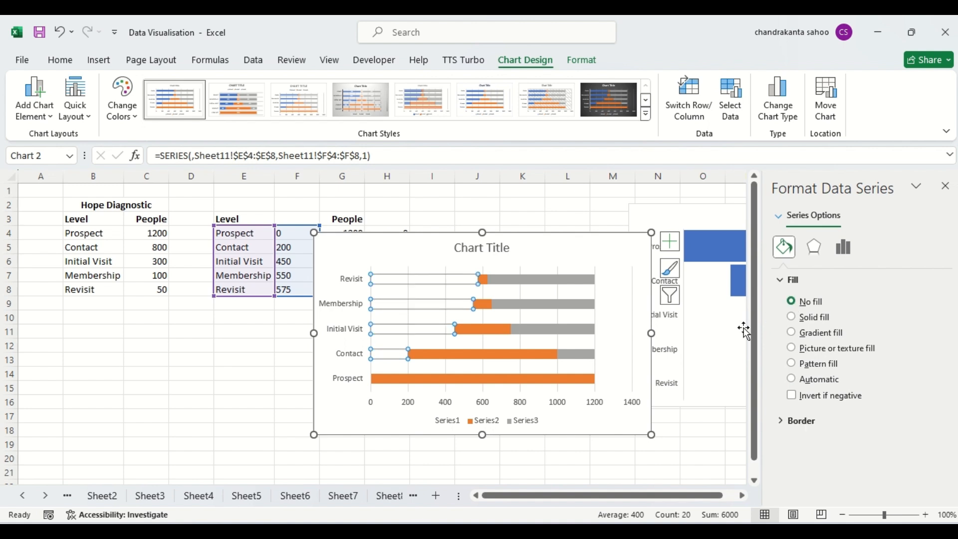
{"action": "left_click", "coordinate": [728, 365]}
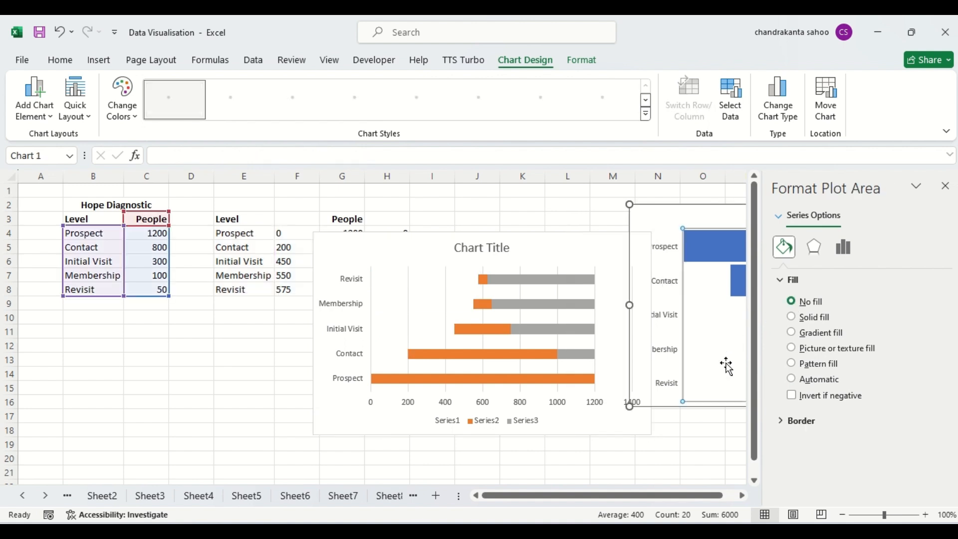
{"action": "left_click", "coordinate": [700, 429]}
Step: Set the grey Series3 bars of the stacked bar chart to No fill and close the formatting pane
{"action": "left_click", "coordinate": [572, 288]}
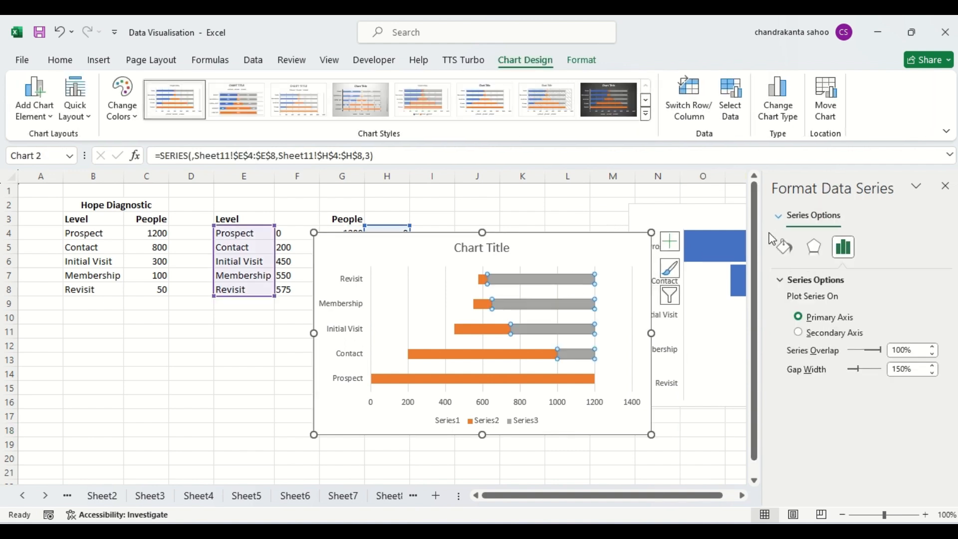
{"action": "left_click", "coordinate": [784, 247]}
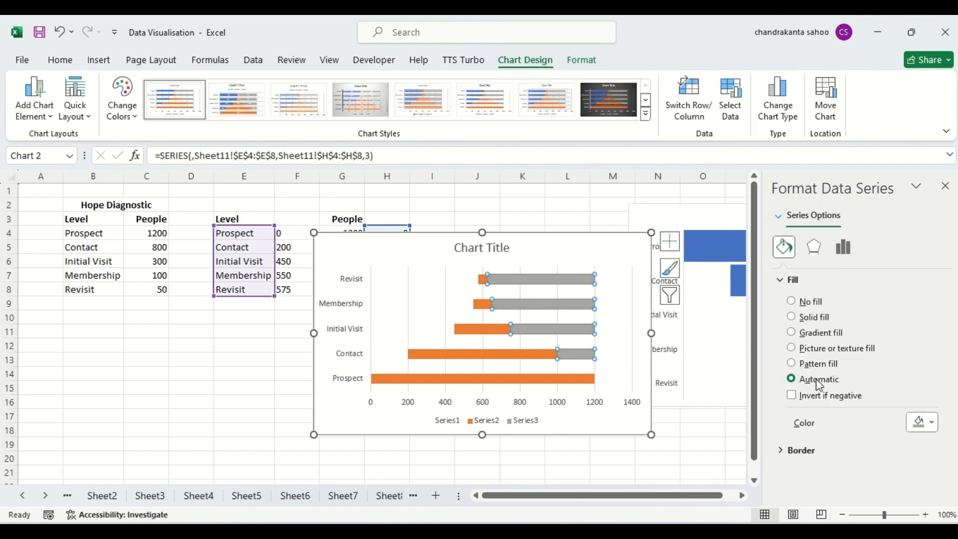
{"action": "left_click", "coordinate": [793, 302]}
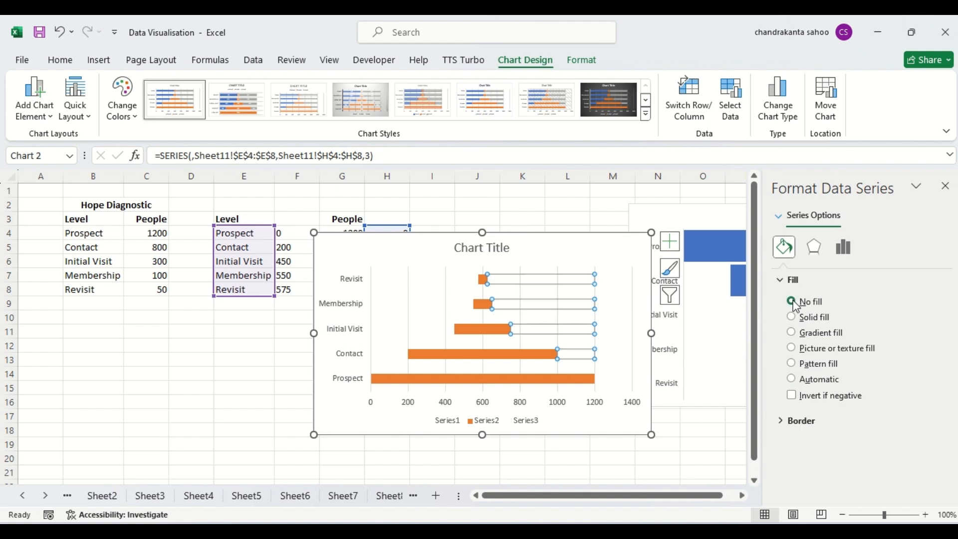
{"action": "left_click", "coordinate": [678, 468]}
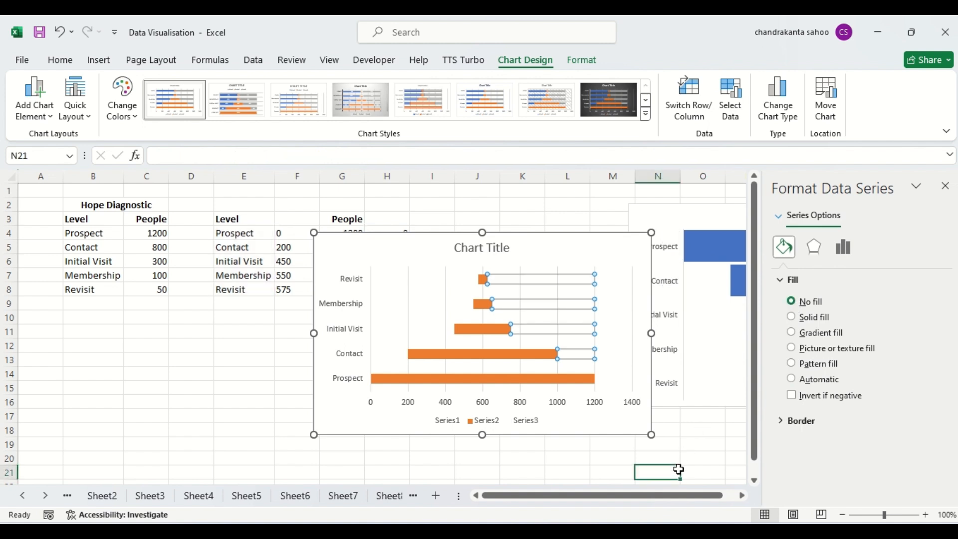
{"action": "left_click", "coordinate": [946, 186]}
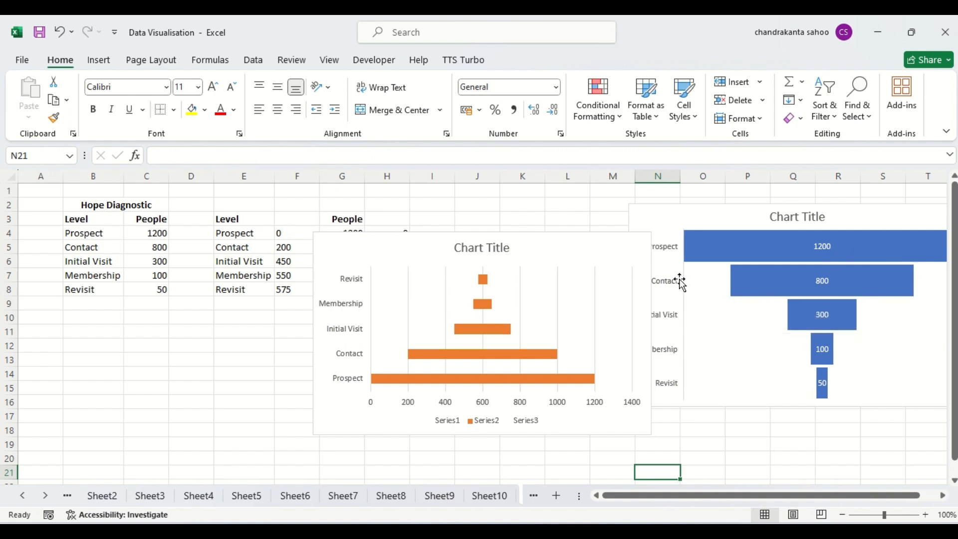
Step: Put the vertical axis categories of the stacked bar chart in reverse order and close the formatting pane
{"action": "left_click", "coordinate": [347, 287]}
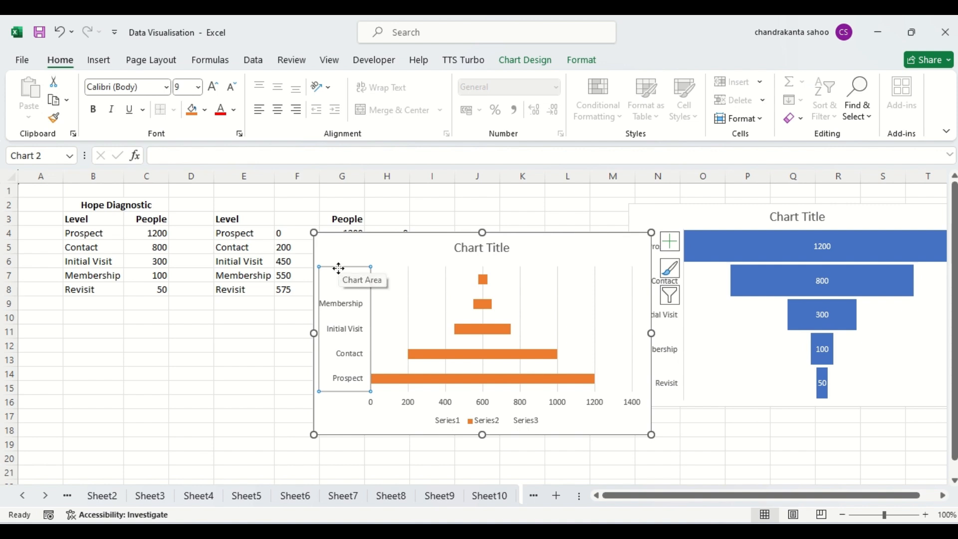
{"action": "right_click", "coordinate": [339, 269]}
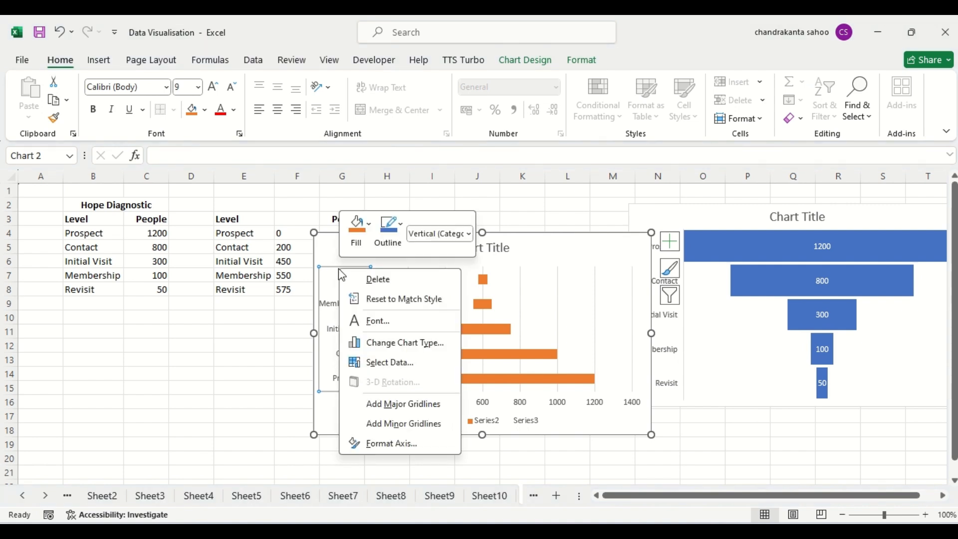
{"action": "left_click", "coordinate": [382, 443]}
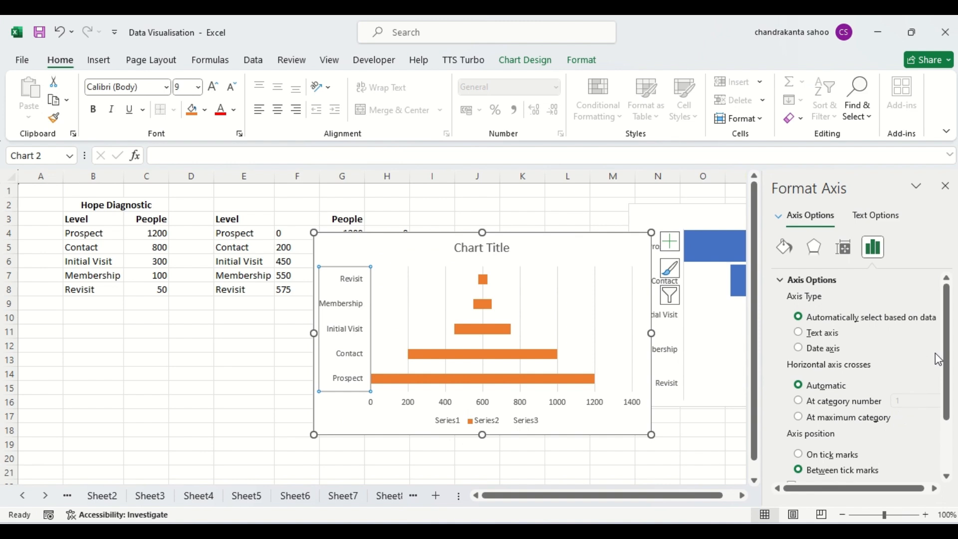
{"action": "left_click_drag", "start_coordinate": [952, 359], "coordinate": [952, 410]}
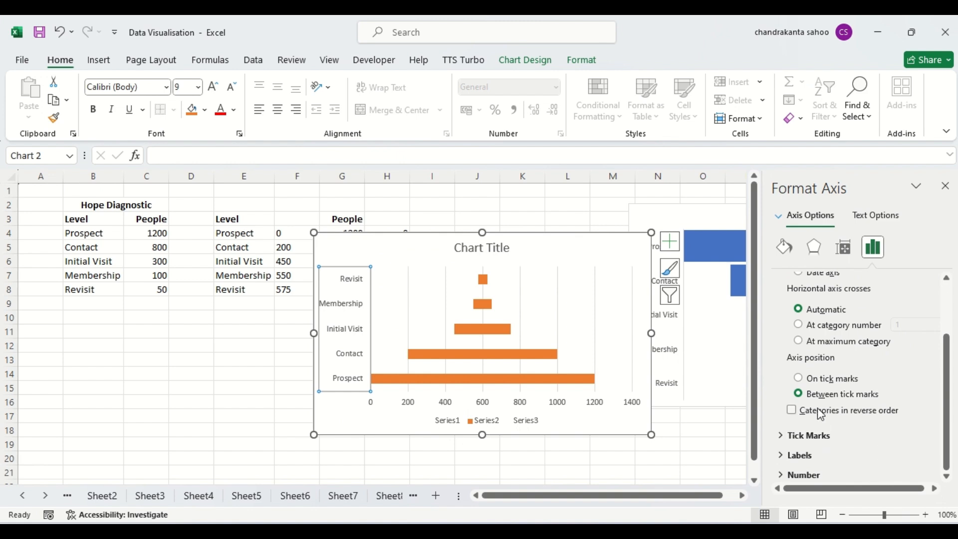
{"action": "left_click", "coordinate": [793, 411]}
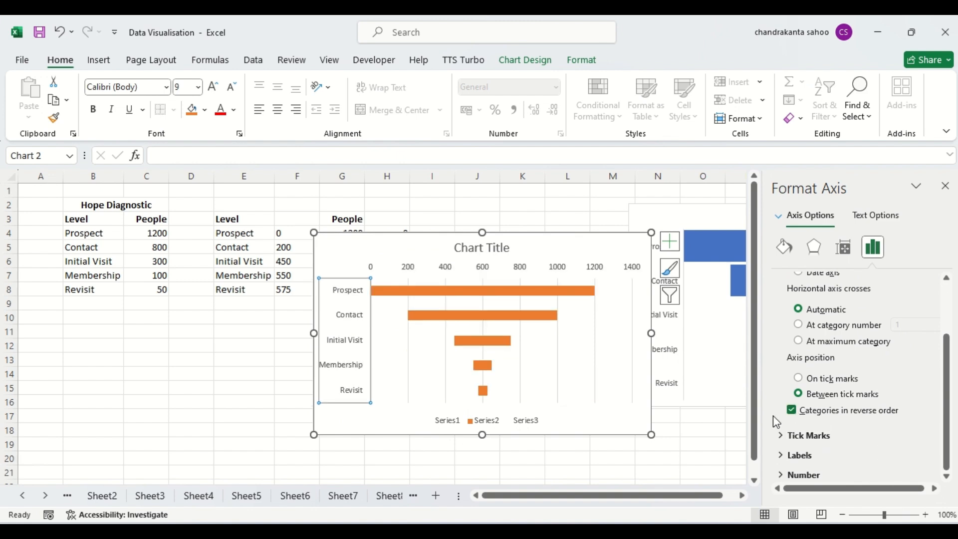
{"action": "left_click", "coordinate": [694, 457]}
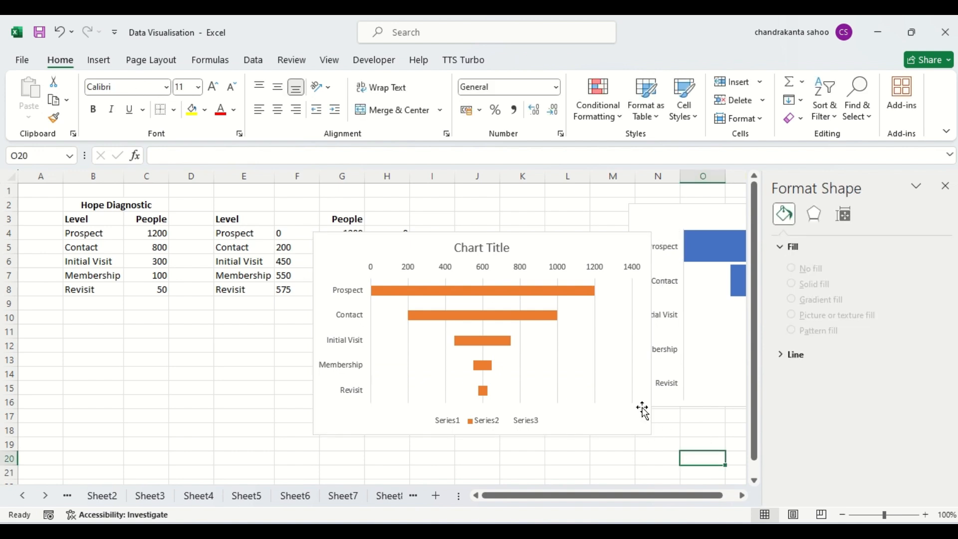
{"action": "left_click", "coordinate": [569, 460]}
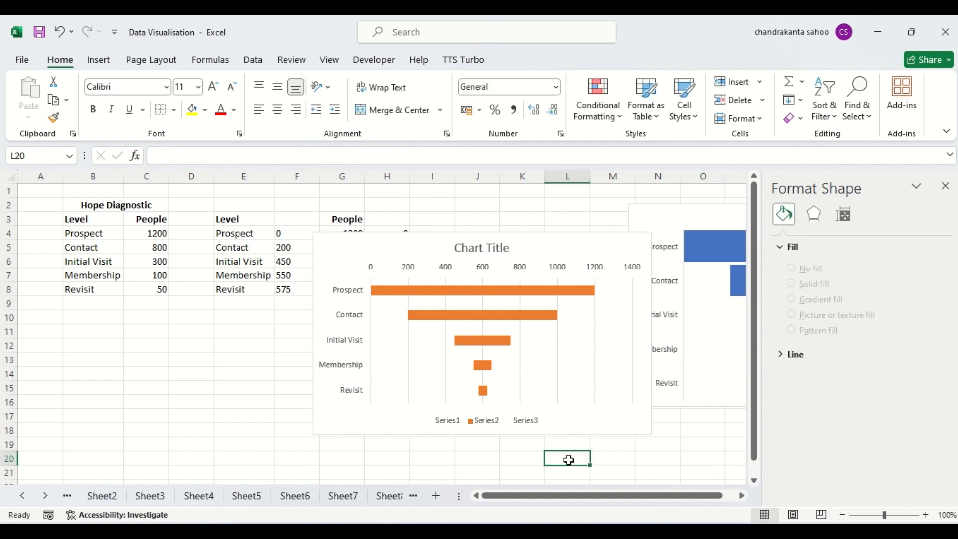
{"action": "left_click", "coordinate": [947, 188]}
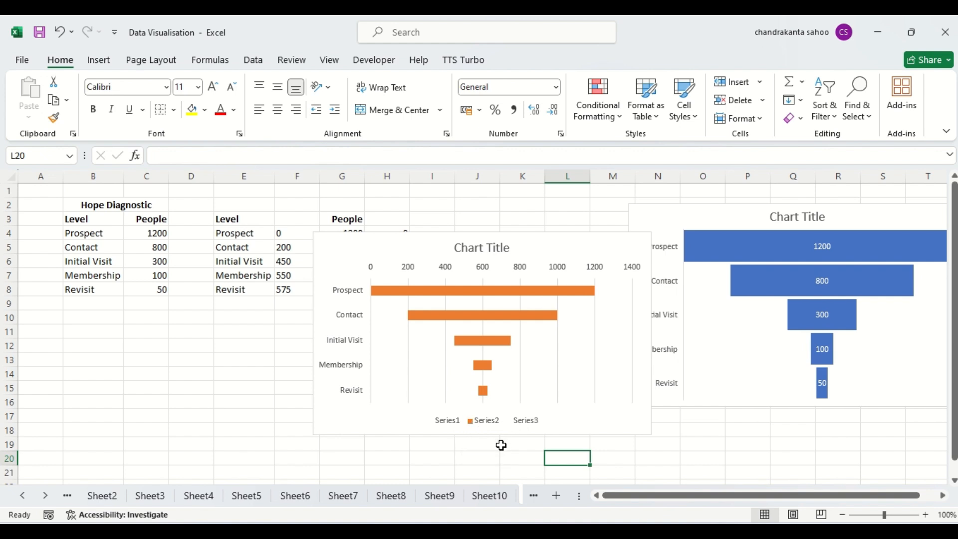
Step: Add centred data labels to the orange Series2 bars and make the chart taller by extending its lower edge to row 21
{"action": "mouse_move", "coordinate": [526, 375]}
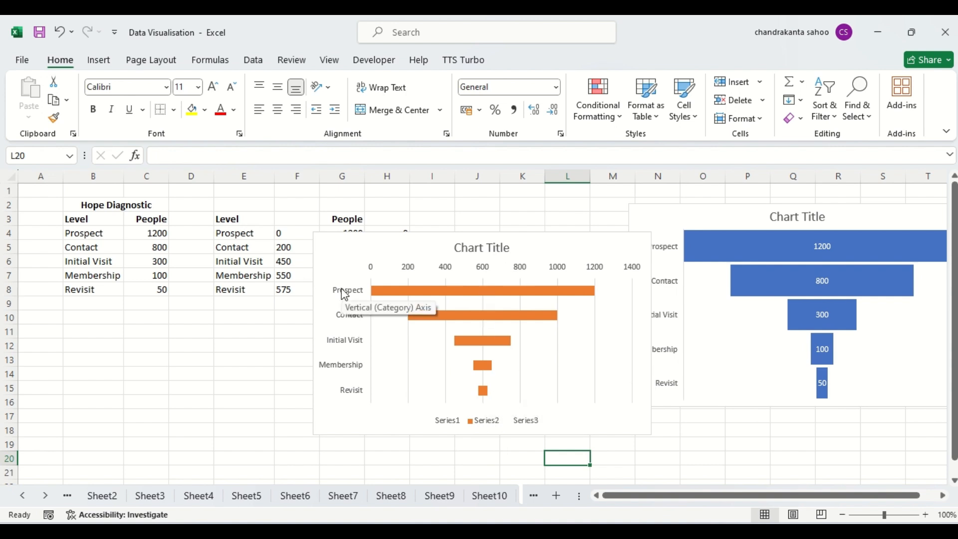
{"action": "left_click", "coordinate": [479, 294]}
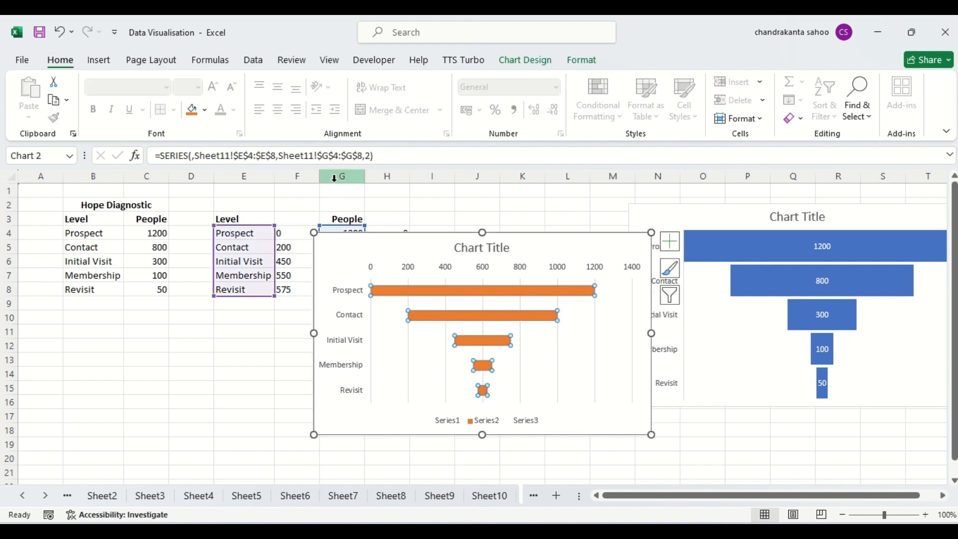
{"action": "left_click", "coordinate": [533, 61]}
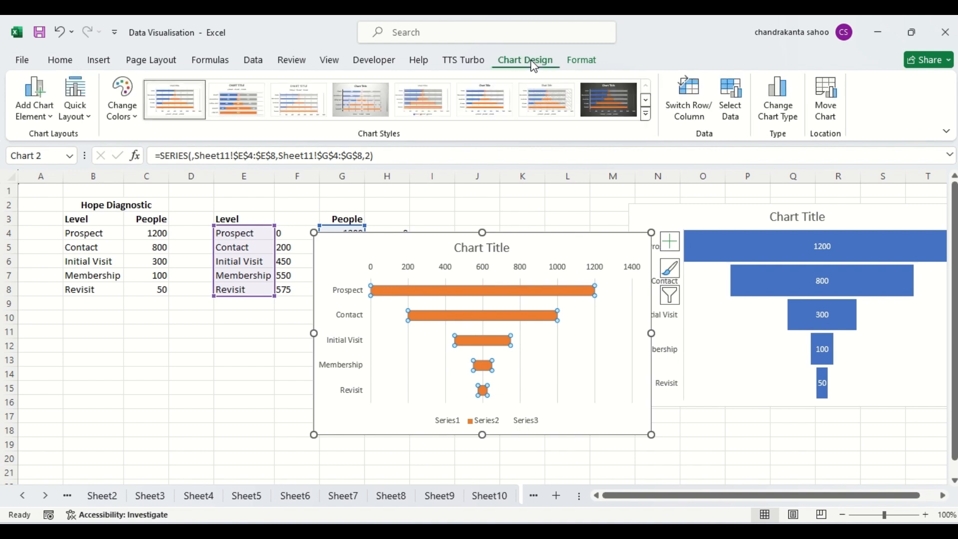
{"action": "left_click", "coordinate": [37, 105]}
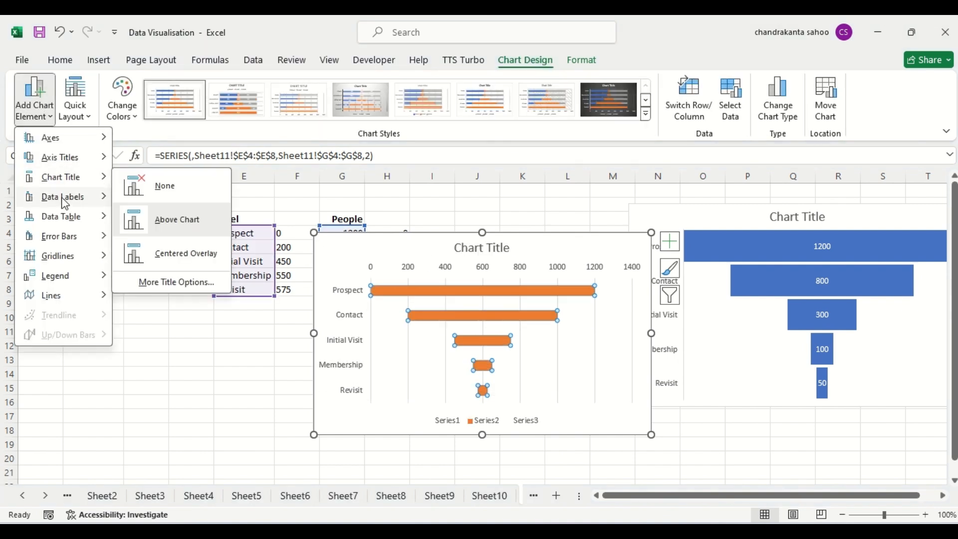
{"action": "mouse_move", "coordinate": [65, 207]}
{"action": "mouse_move", "coordinate": [67, 189]}
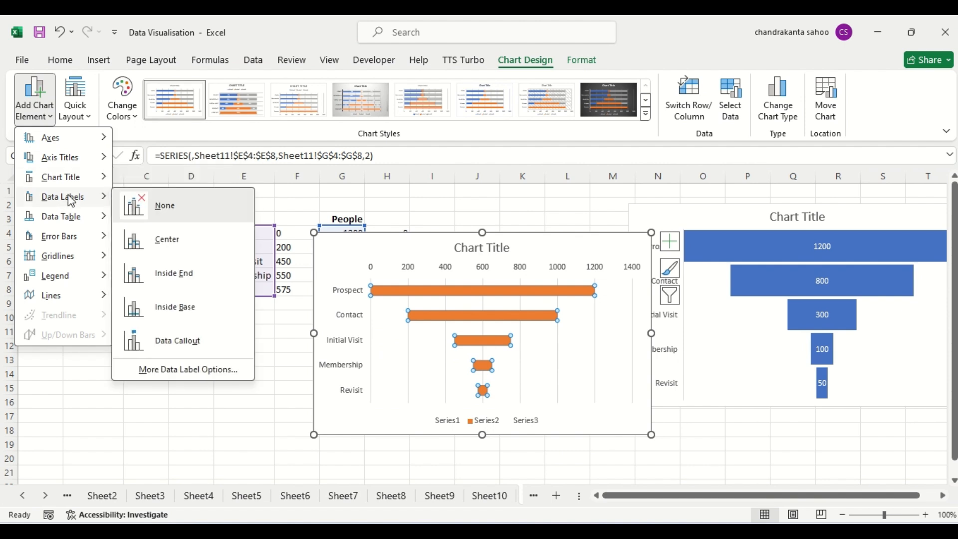
{"action": "left_click", "coordinate": [166, 239]}
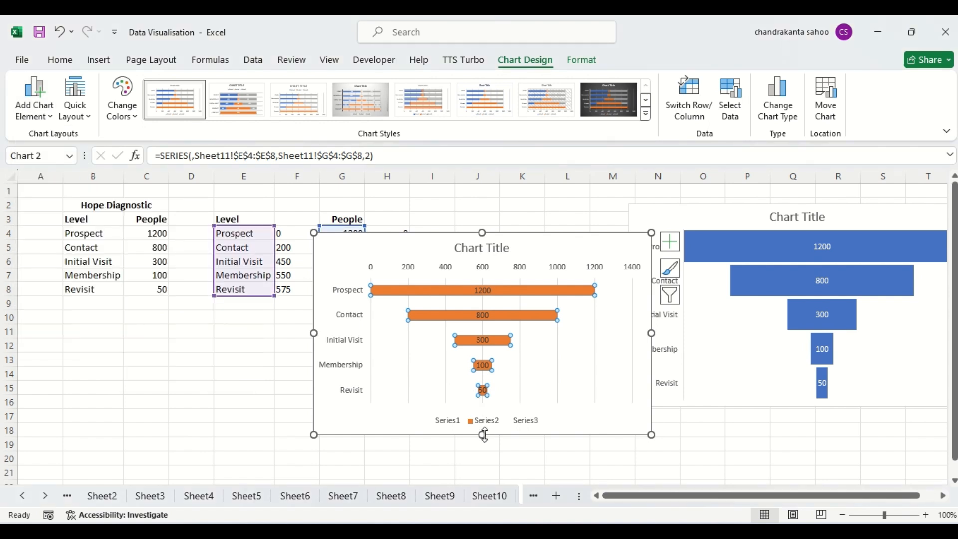
{"action": "left_click_drag", "start_coordinate": [484, 437], "coordinate": [492, 469]}
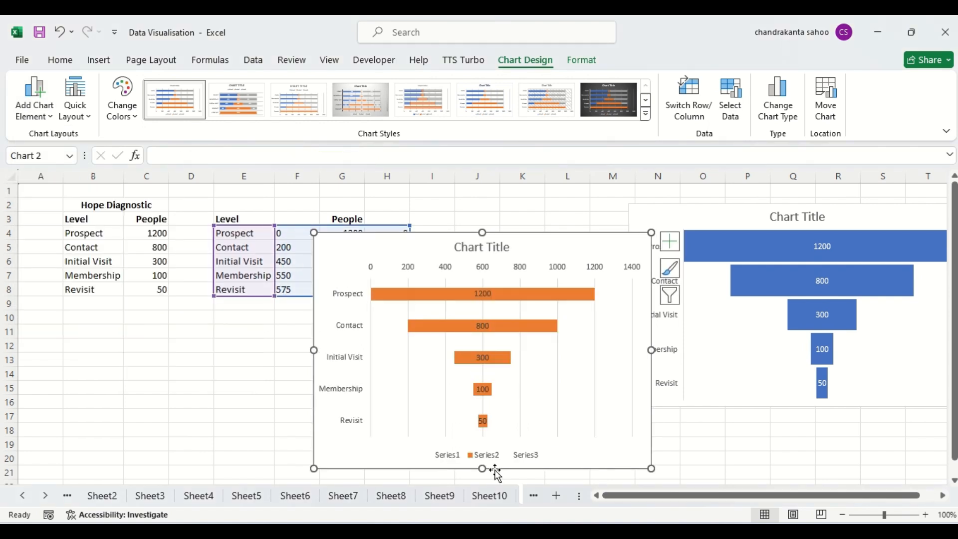
{"action": "mouse_move", "coordinate": [556, 329]}
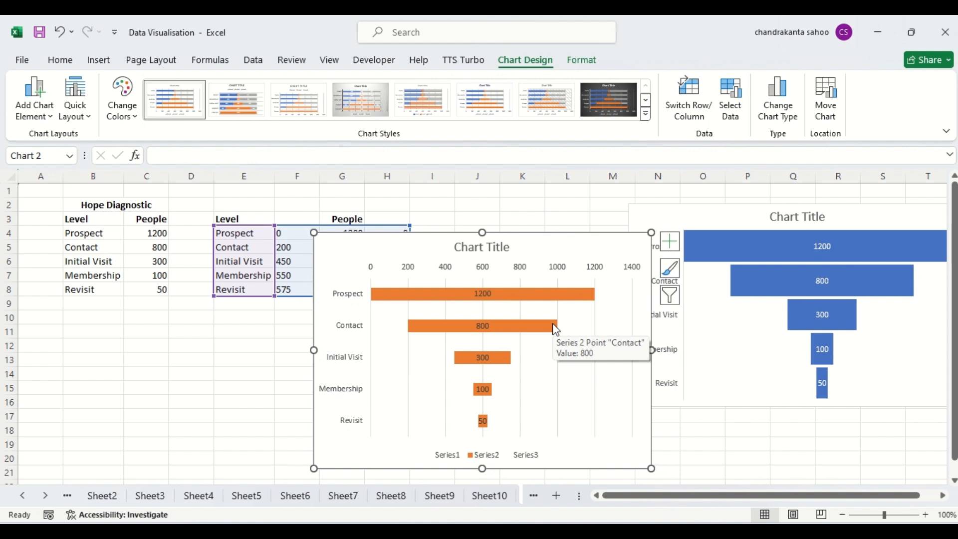
Step: Select the title of the stacked bar chart
{"action": "left_click", "coordinate": [482, 248]}
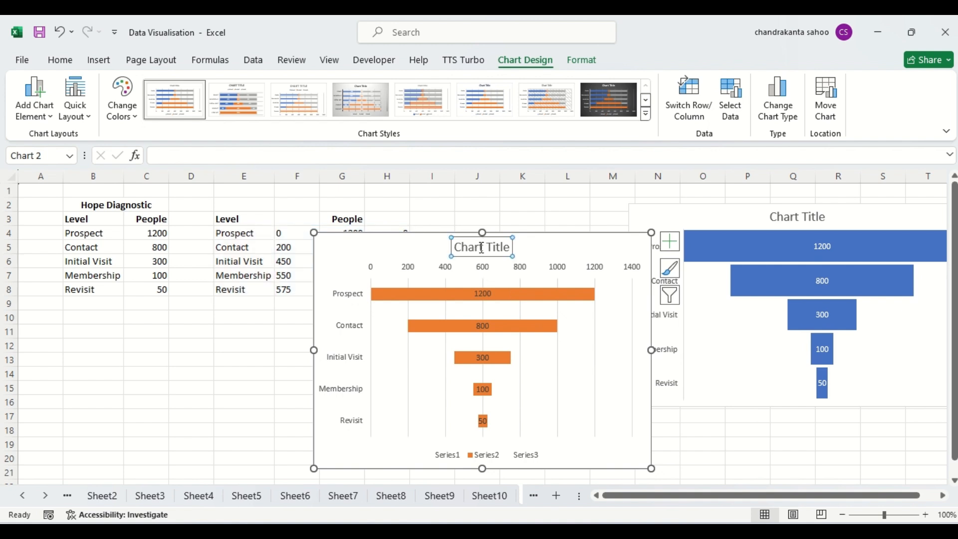